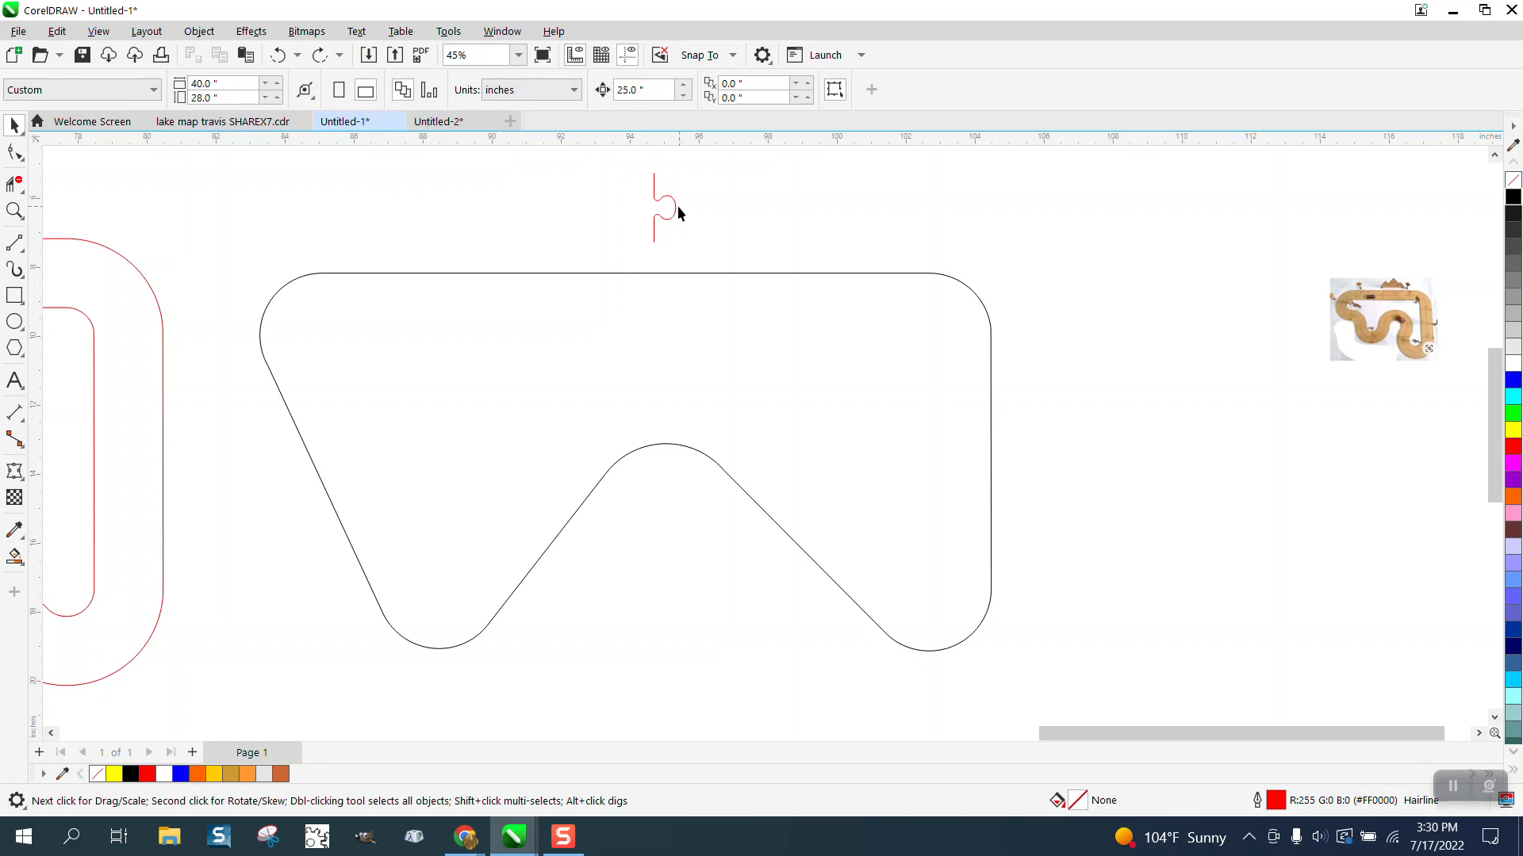
Step: Fit the red puzzle-tab curve to the black centerline path with 6 duplicates, uniformly spaced and following the path
click(675, 210)
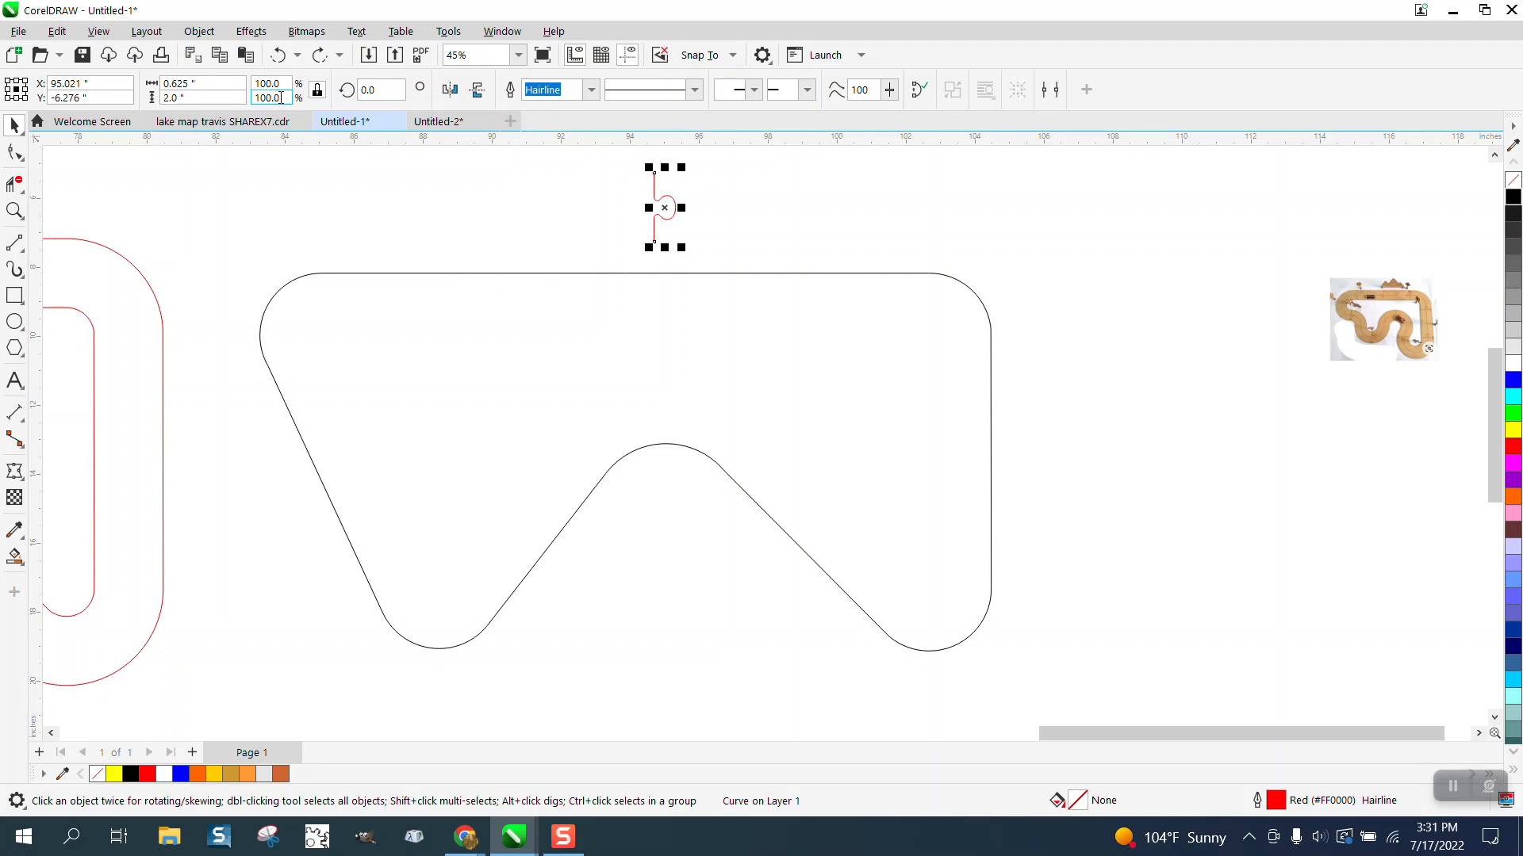
click(199, 31)
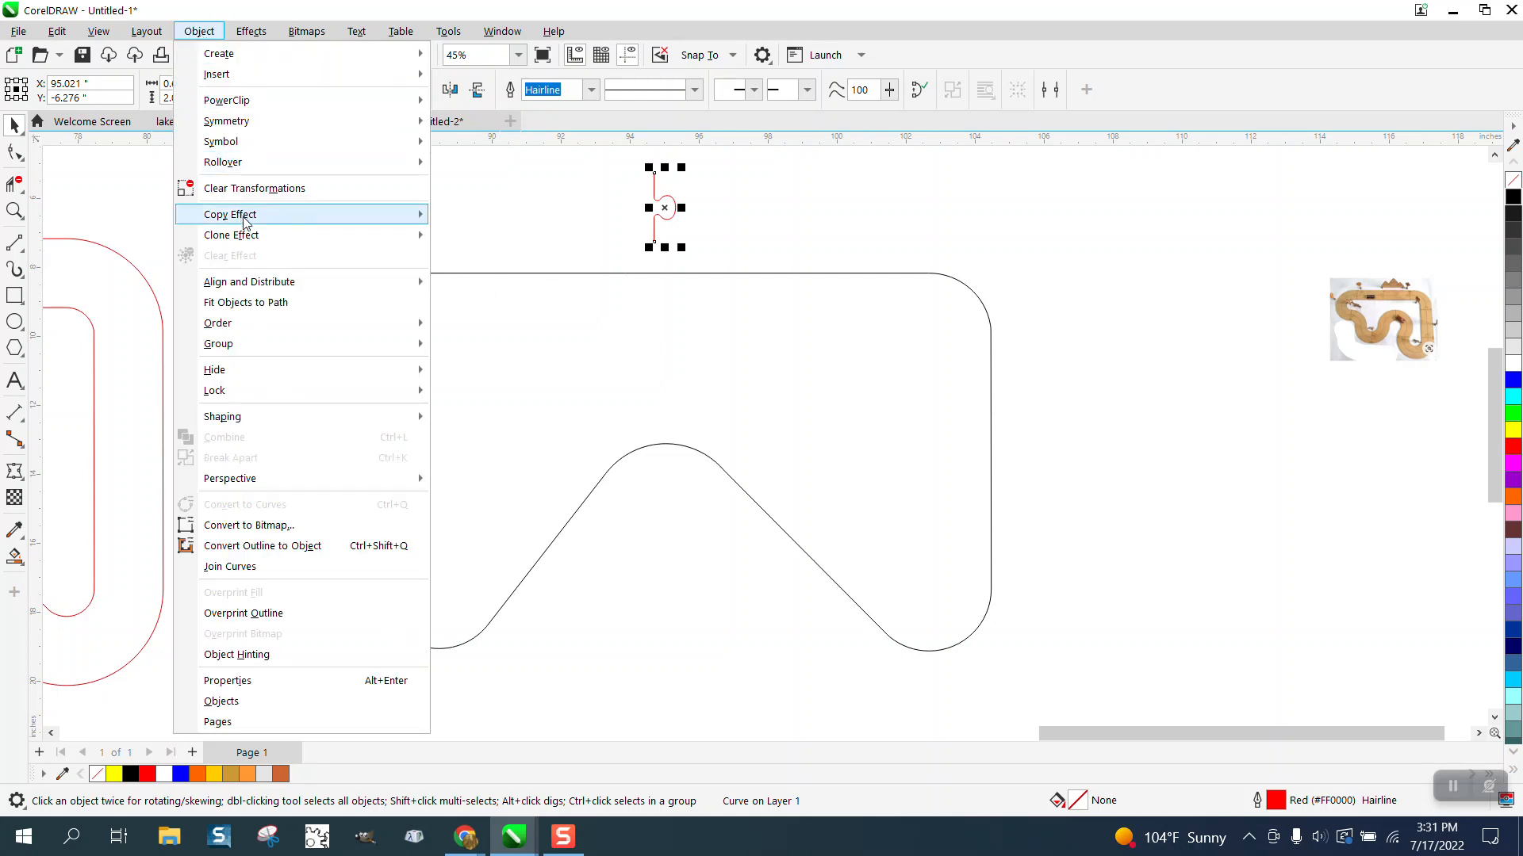
click(262, 306)
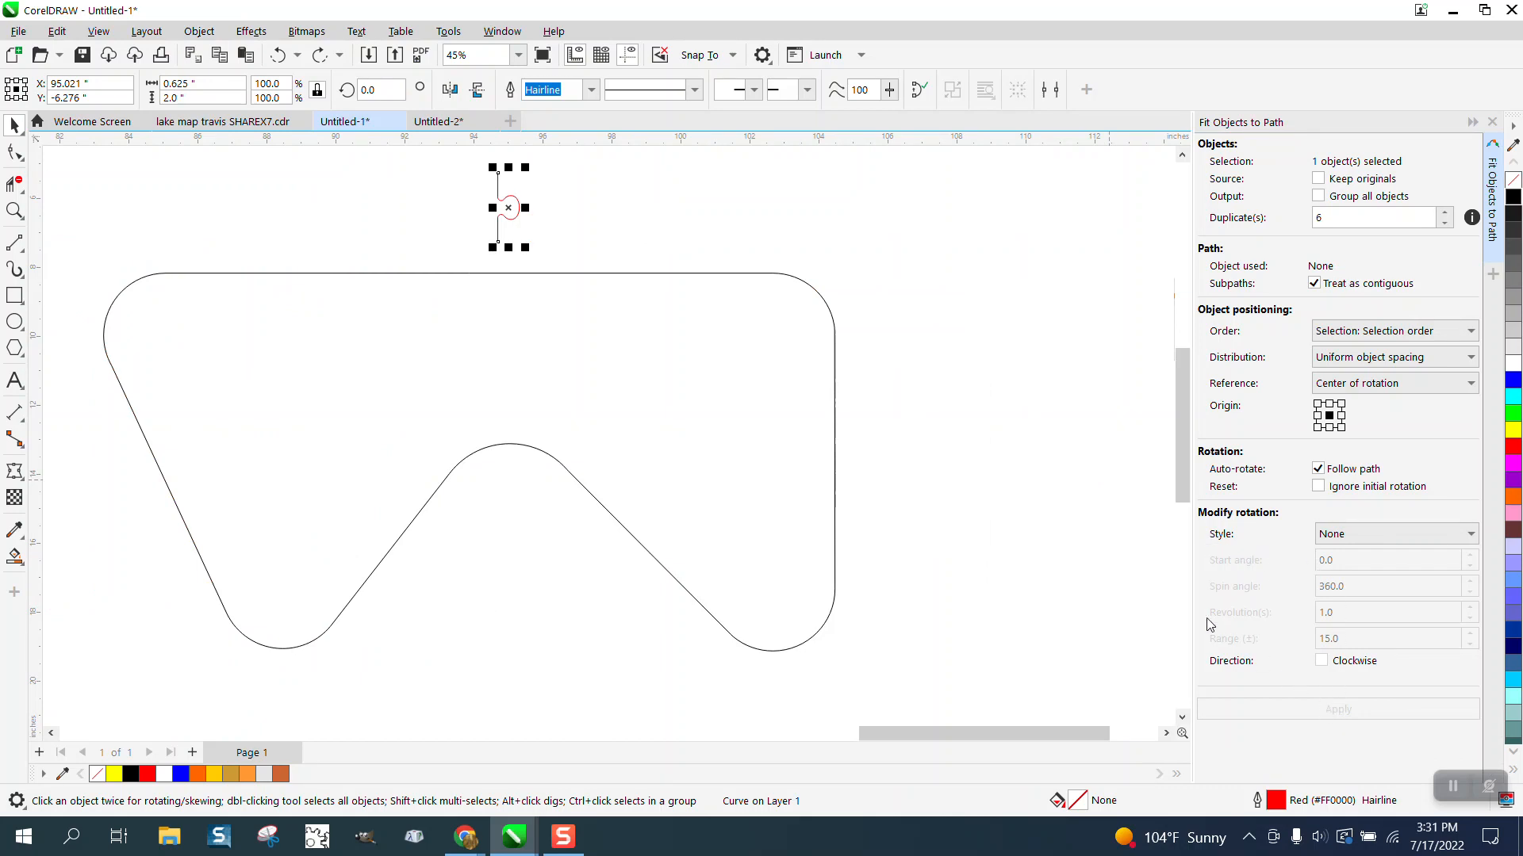
shift+click(676, 273)
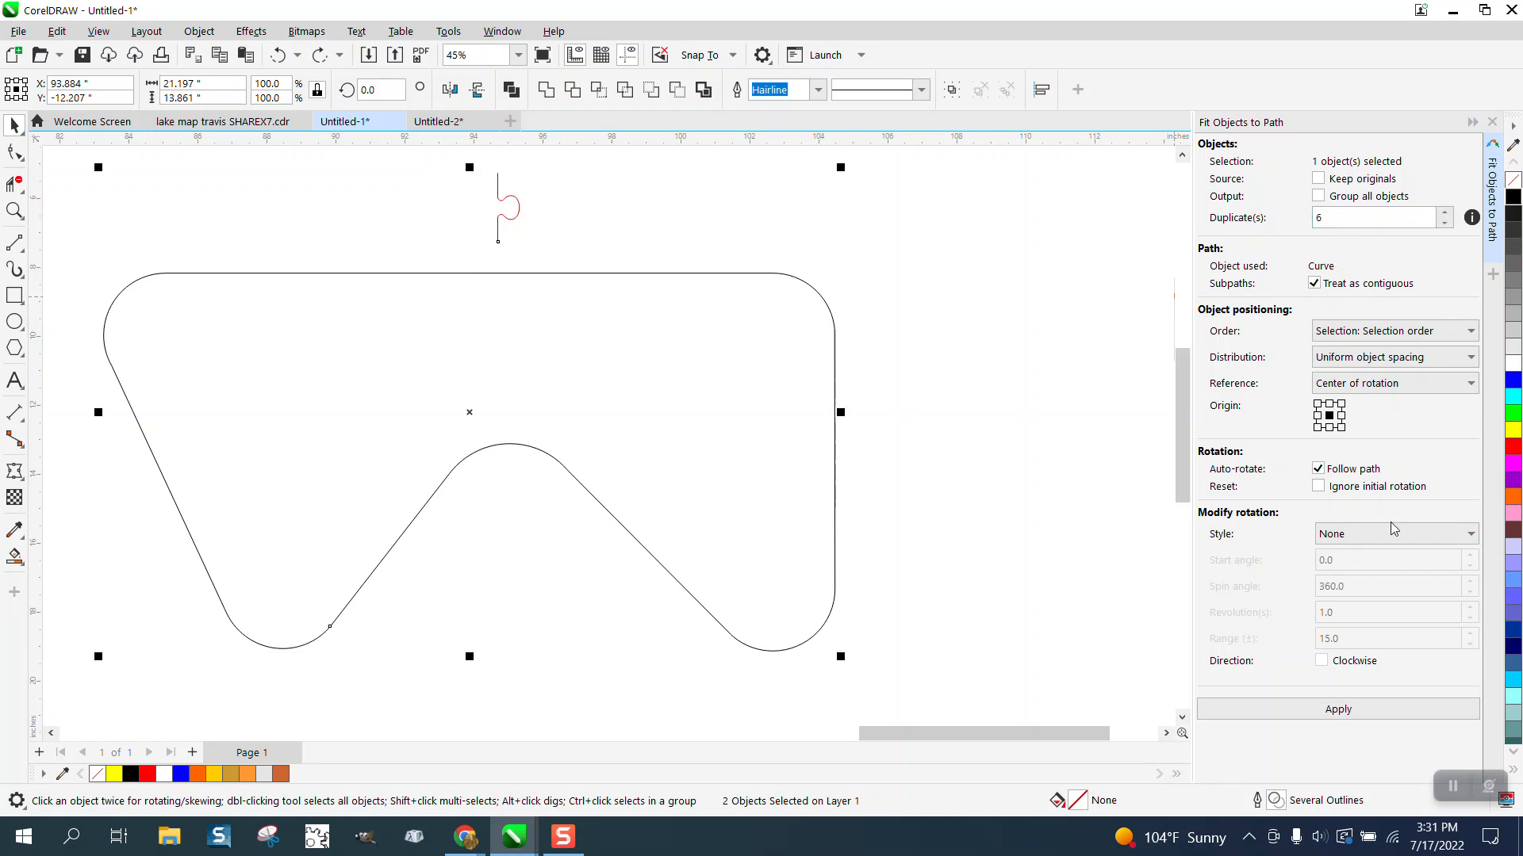
click(1338, 710)
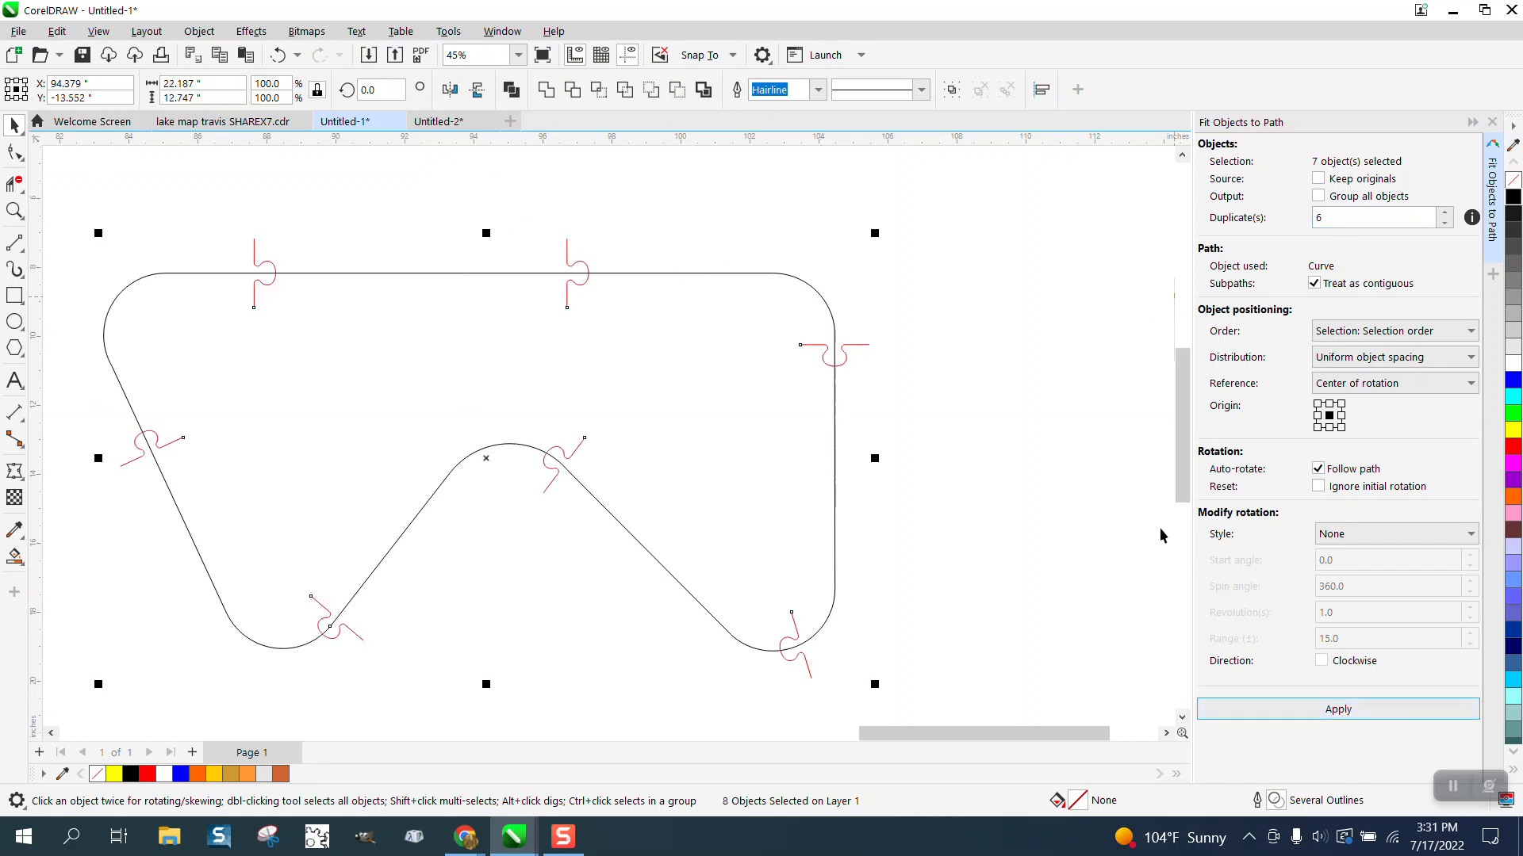
click(951, 339)
Step: Shift the black centerline and all its puzzle tabs 25 inches left onto the red double-outline track
scroll(927, 306, down, 3)
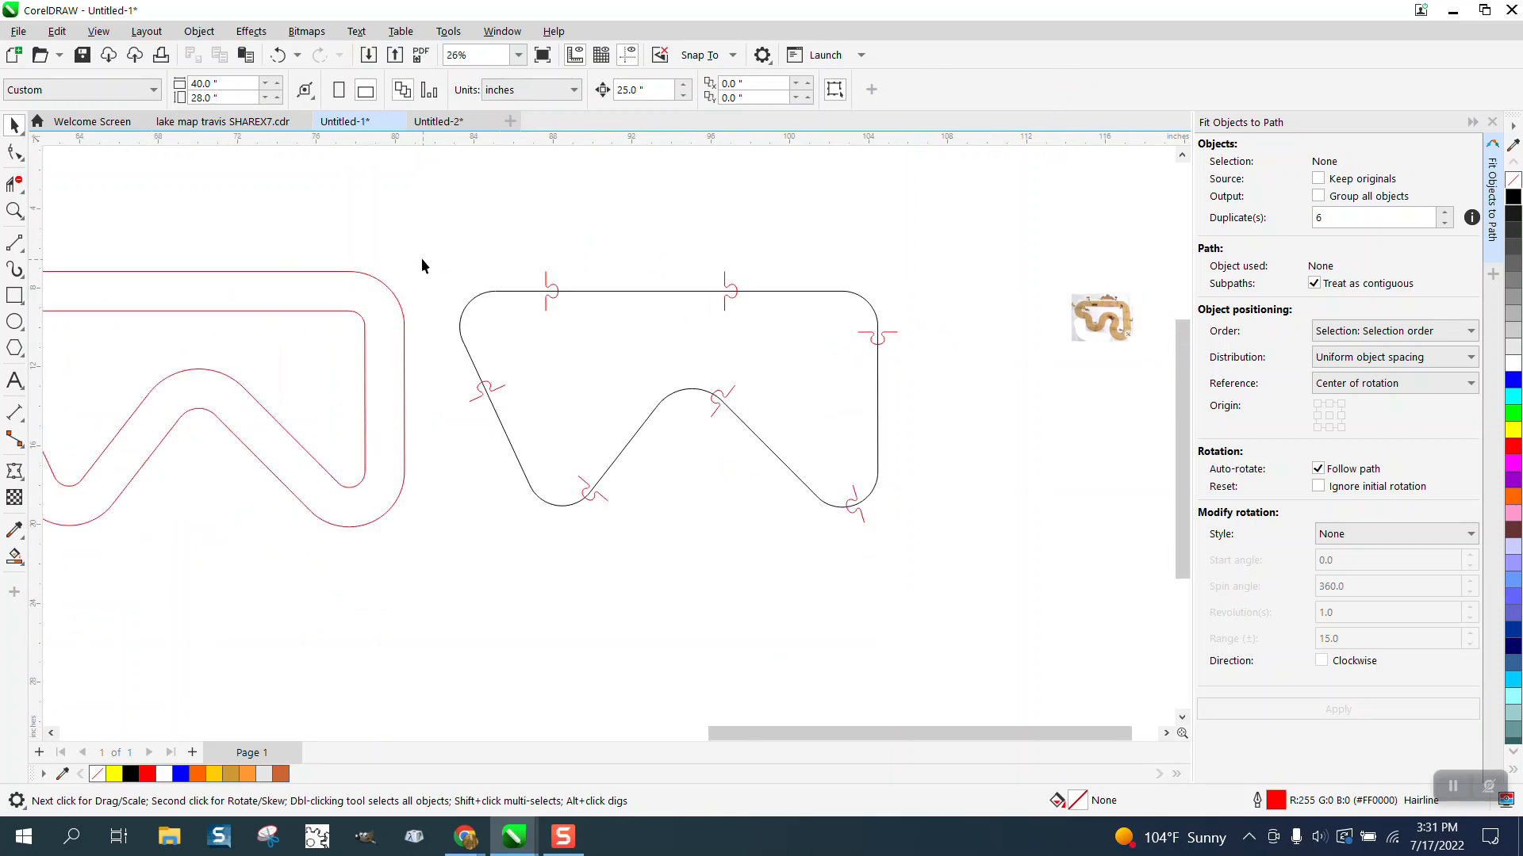
drag(722, 481, 1020, 555)
key(Left)
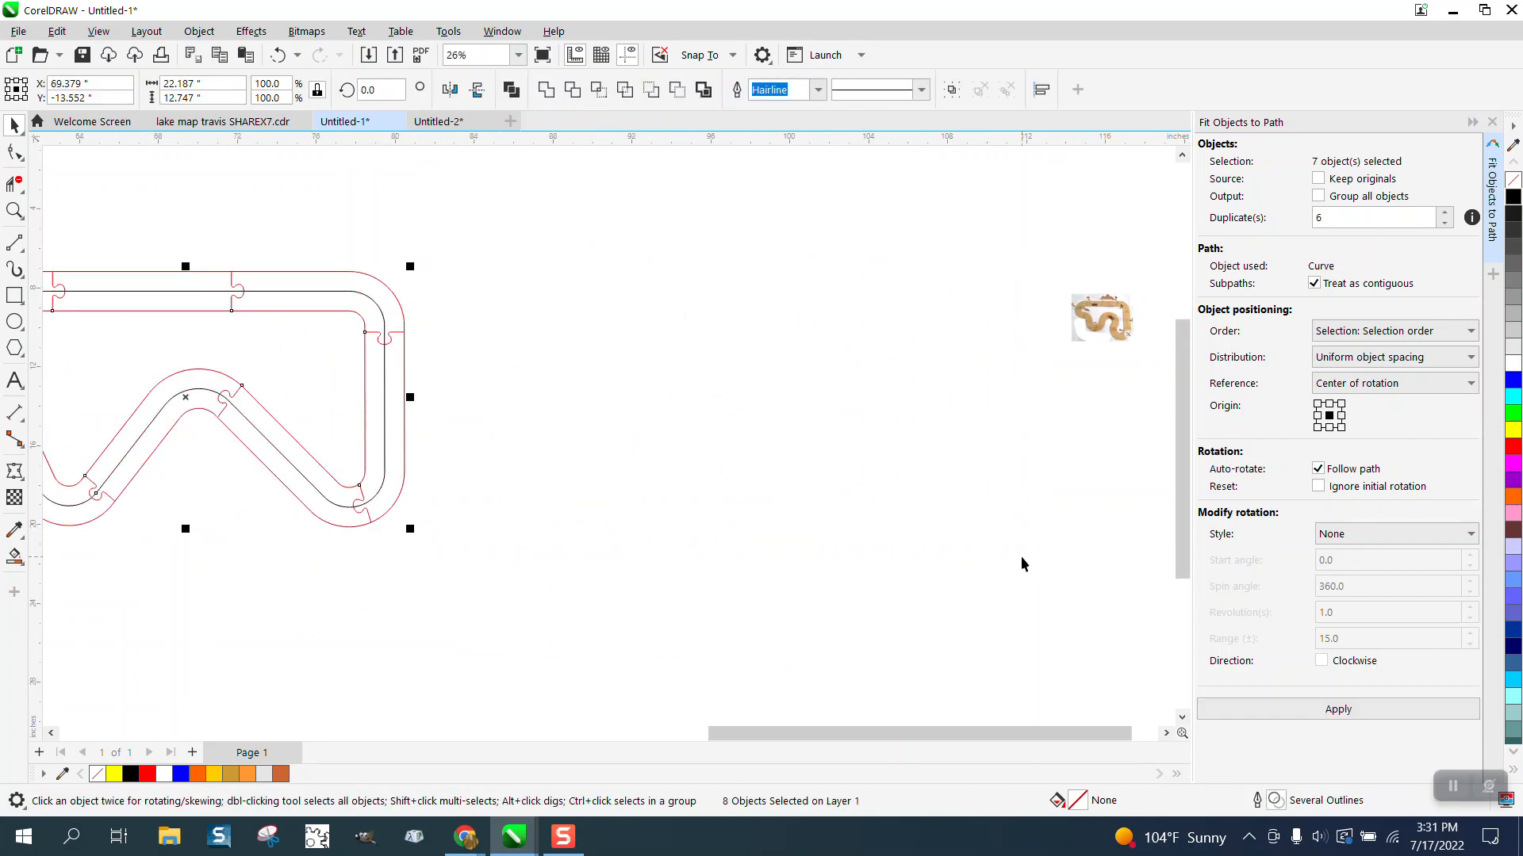
scroll(1022, 558, down, 1)
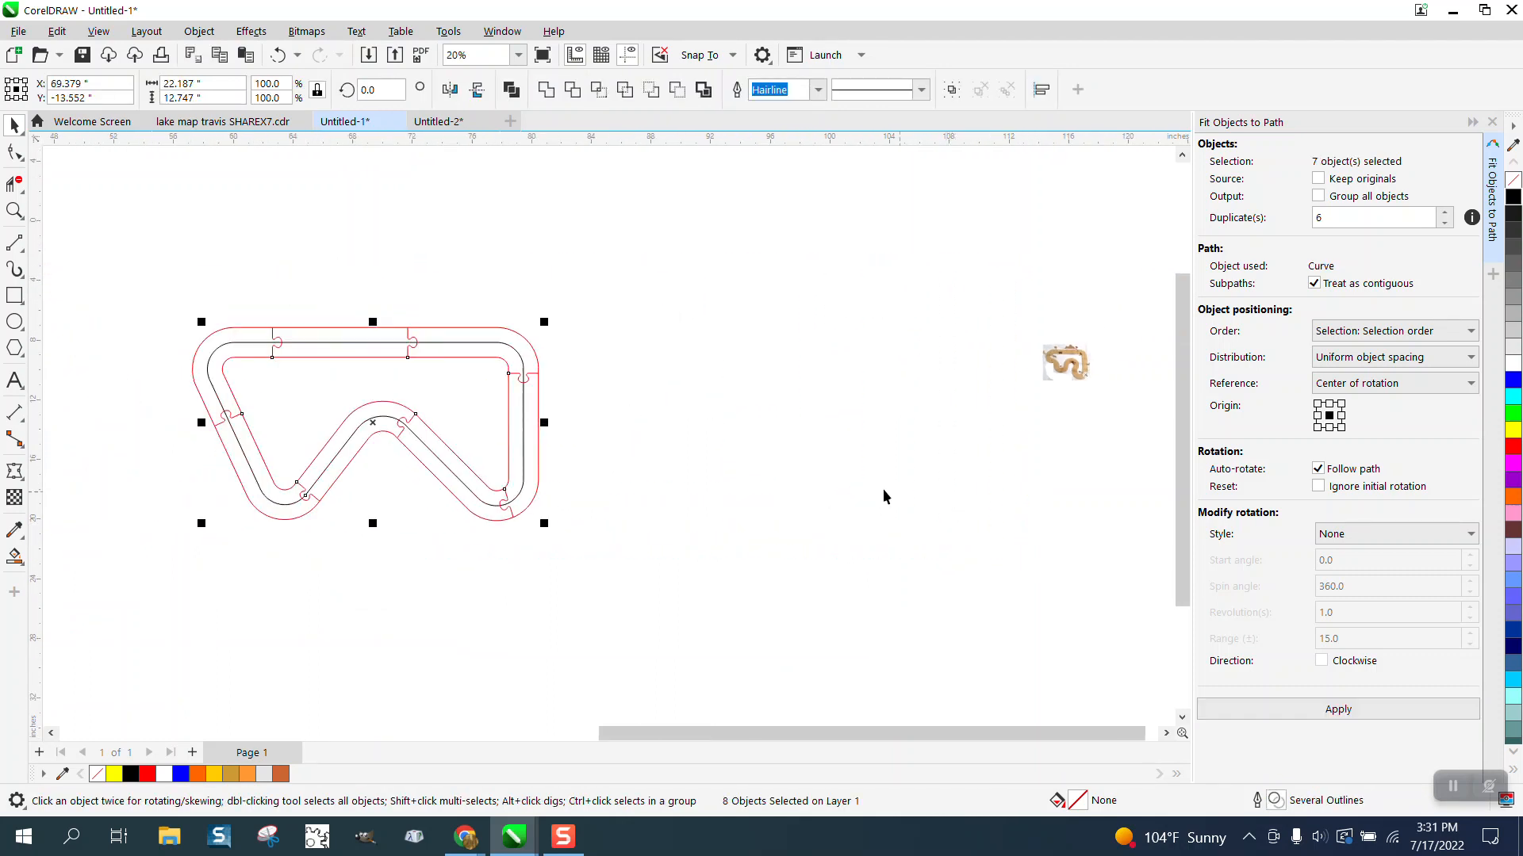
Step: Slide the first puzzle tab on the upper straight section about 1.8 inches right along the track
click(14, 210)
drag(211, 330, 690, 502)
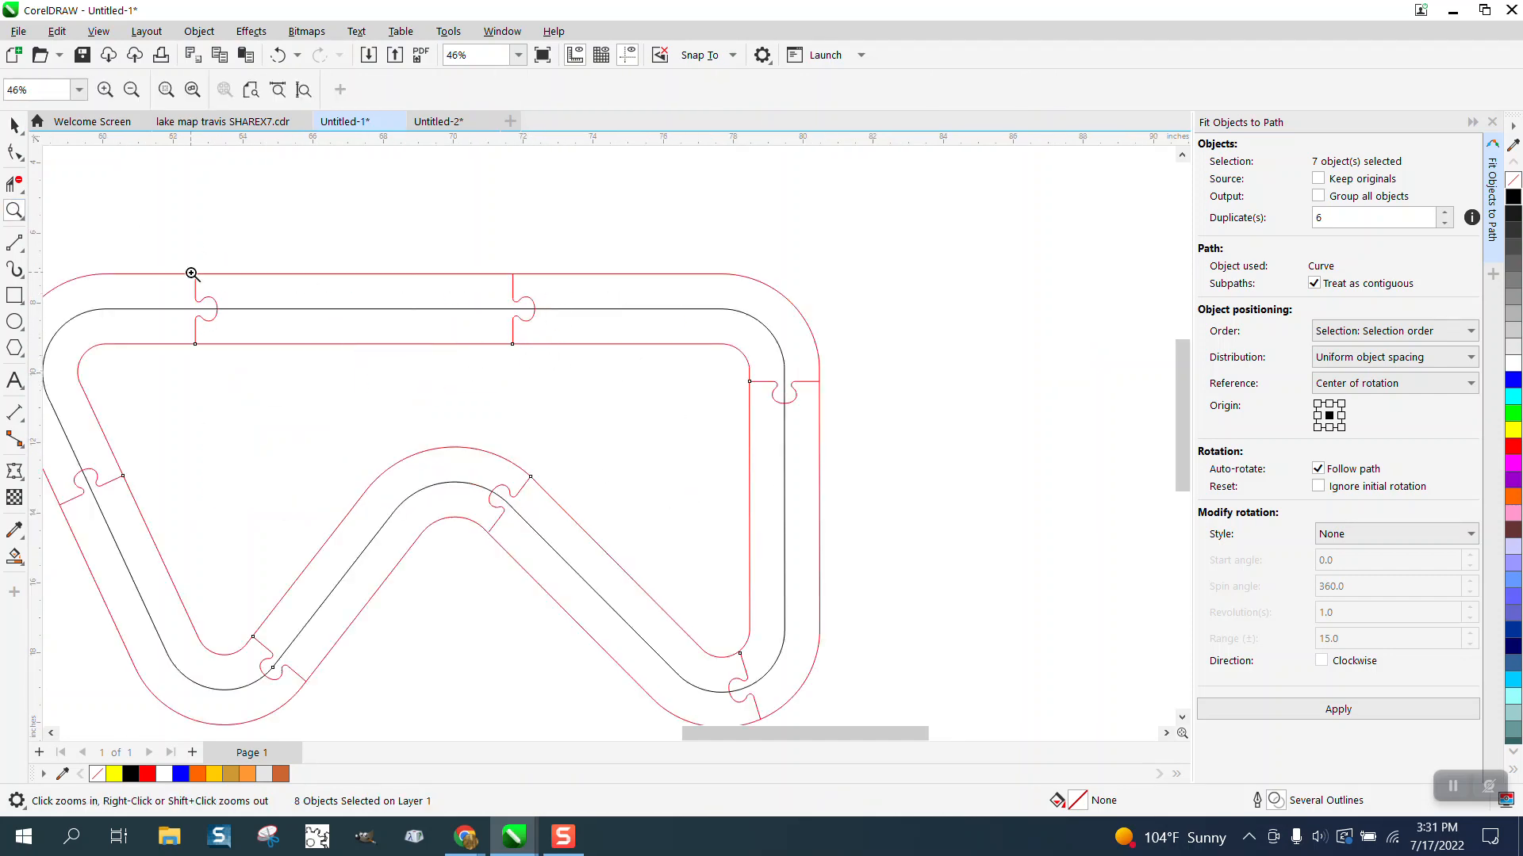
click(14, 126)
drag(147, 242, 274, 373)
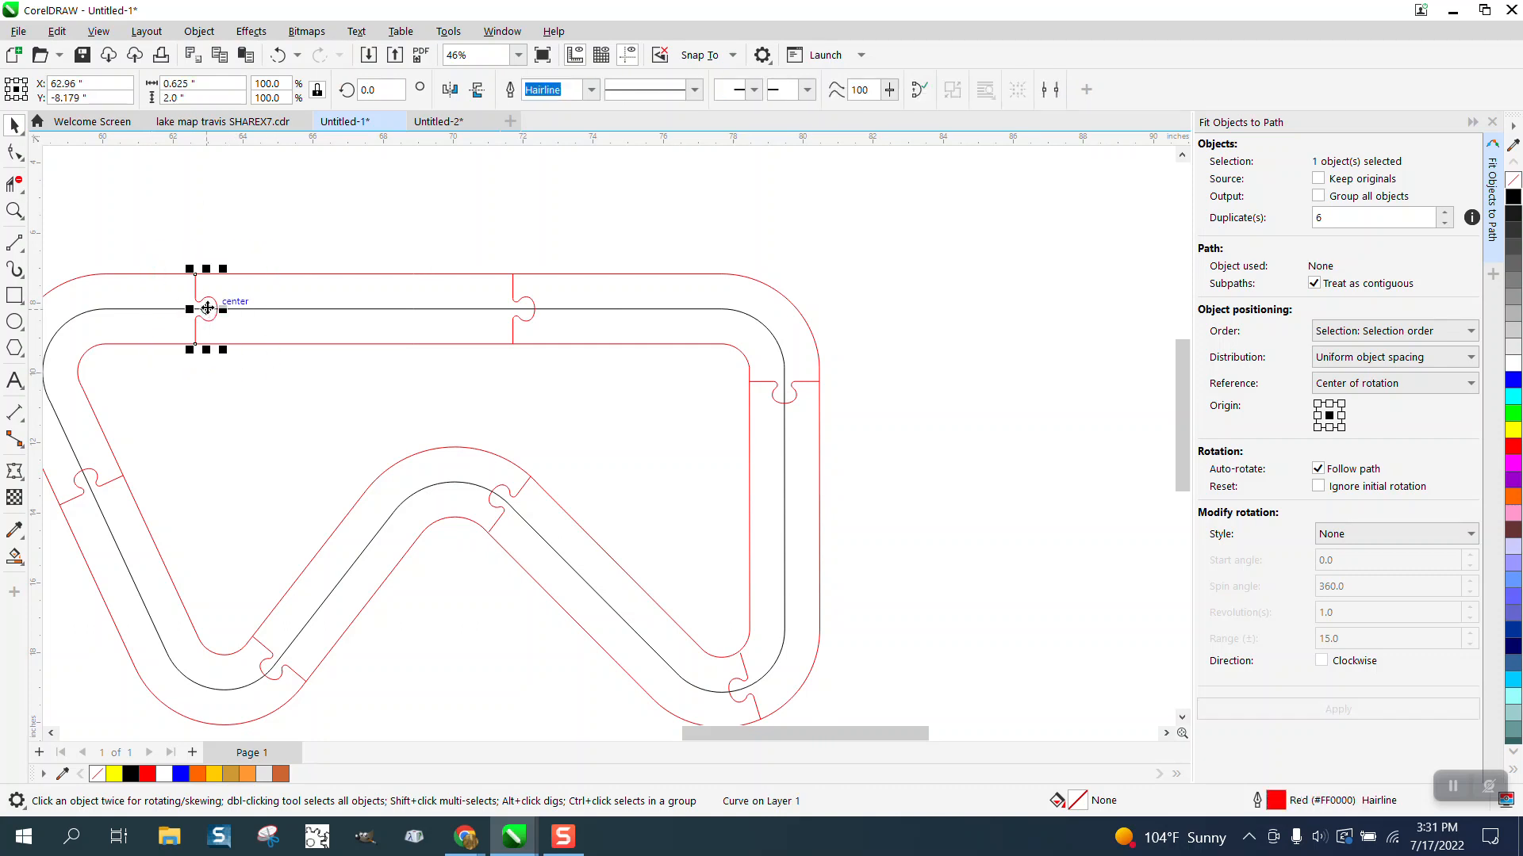
drag(207, 308, 258, 303)
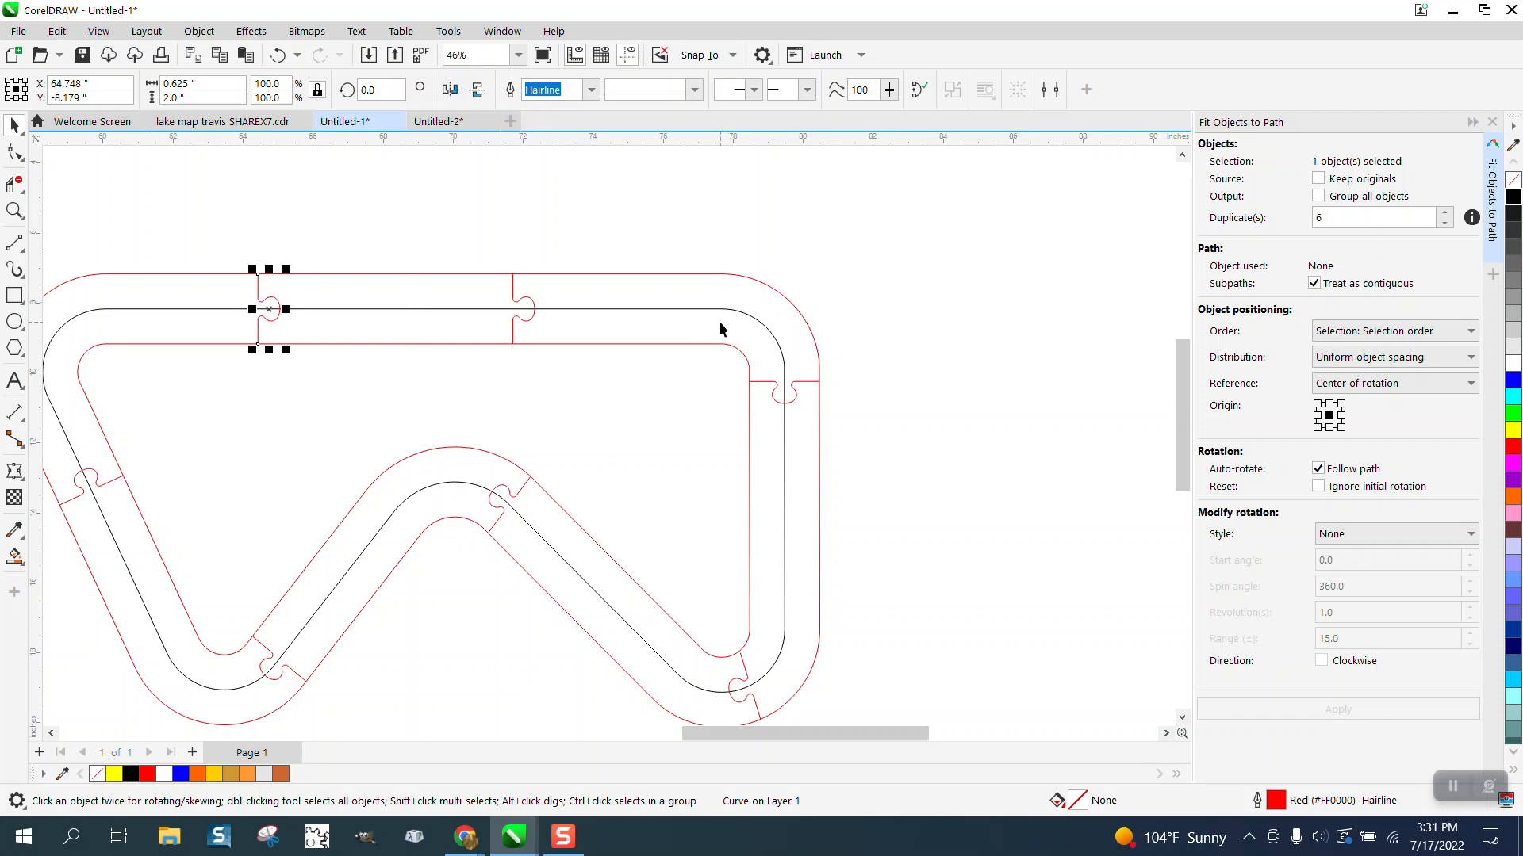
Step: Move the puzzle tab near the upper-right curve down onto the vertical straight section, centered at about Y -12.4 inches
click(899, 370)
click(816, 382)
drag(784, 394, 783, 457)
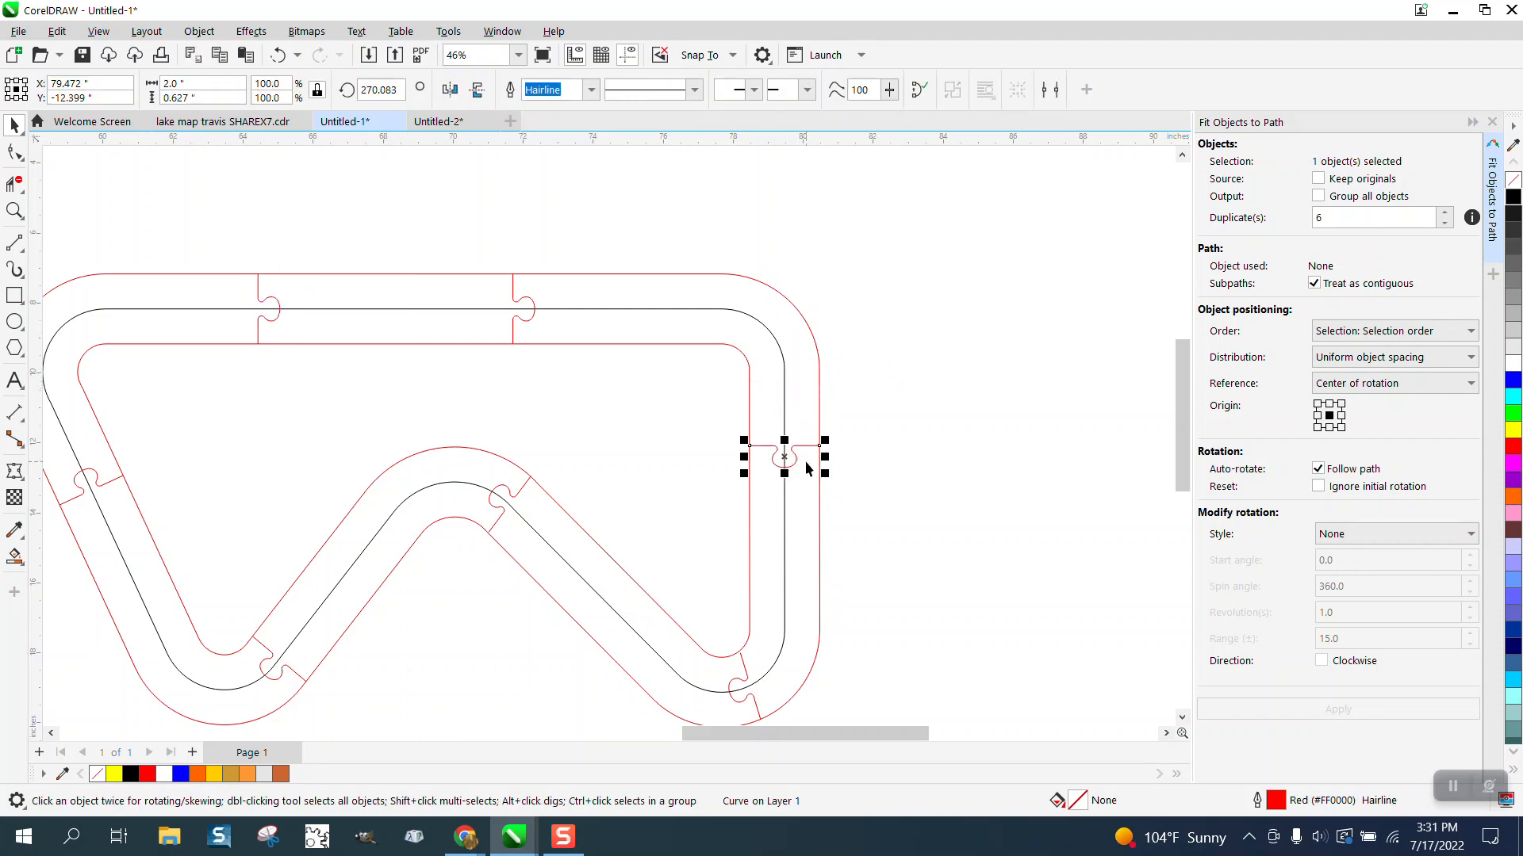
Step: Move the puzzle tab beside the middle hump down the diagonal onto its straight section, centered at about X 72.64, Y -14.81 inches
click(531, 484)
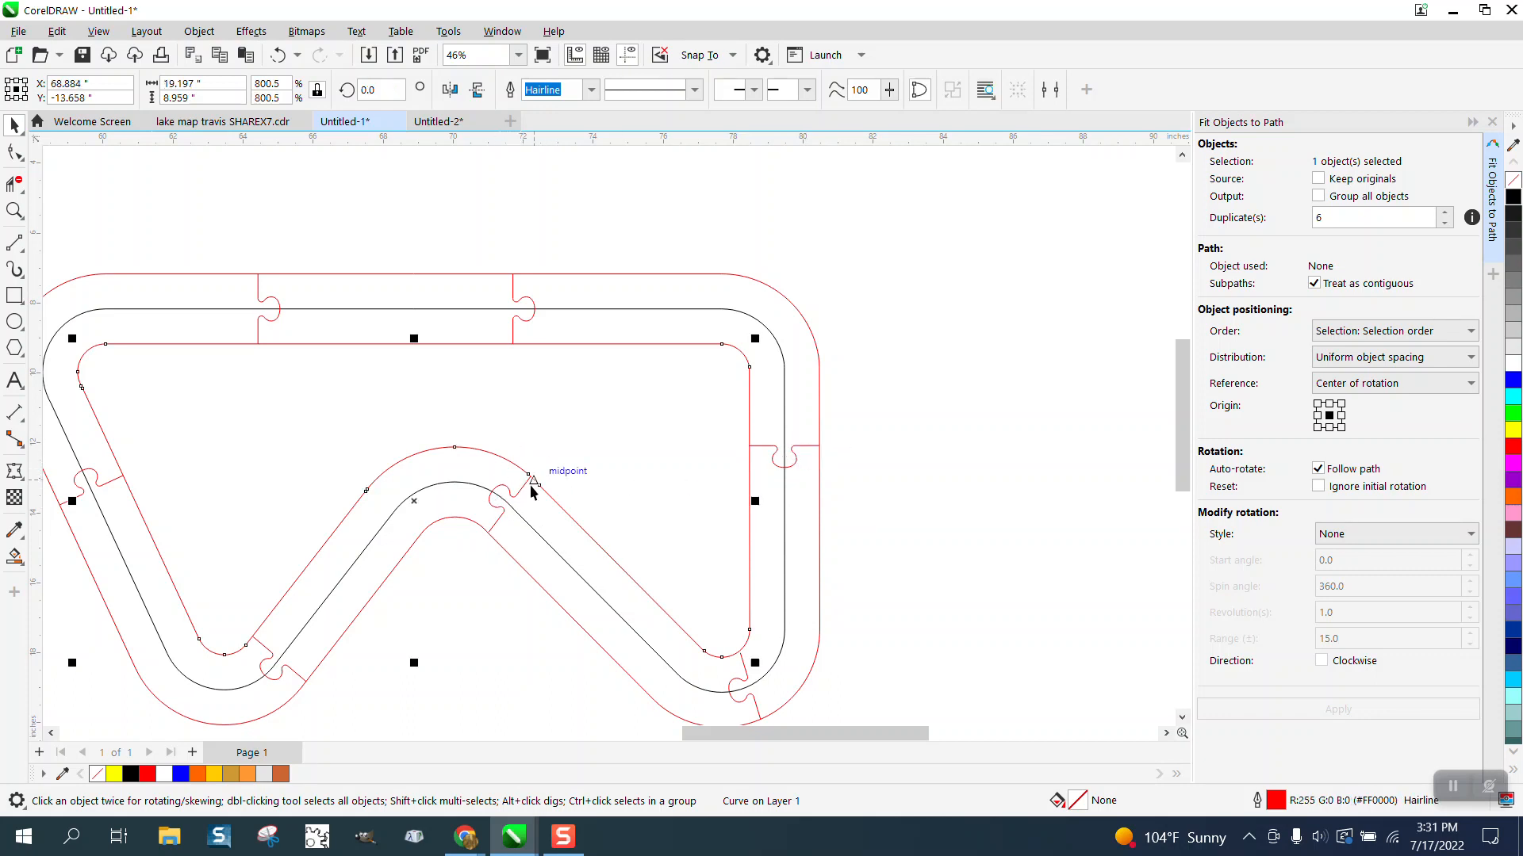
click(523, 487)
drag(511, 500, 672, 639)
Step: Rotate the diagonal section's puzzle tab about its upper end to about 138°, roughly perpendicular to the track lines
click(15, 210)
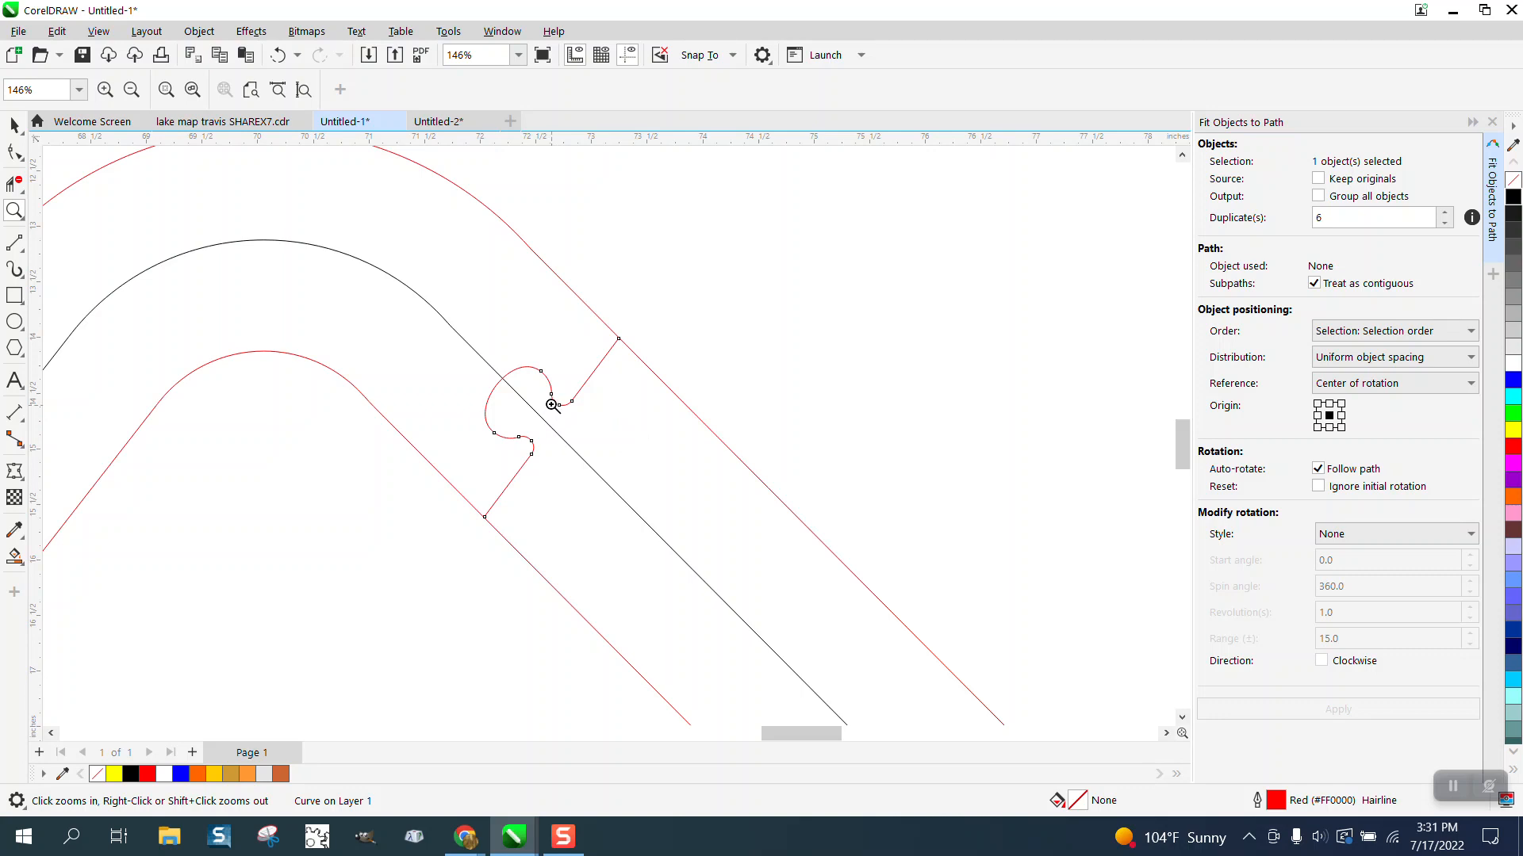
drag(376, 257, 871, 606)
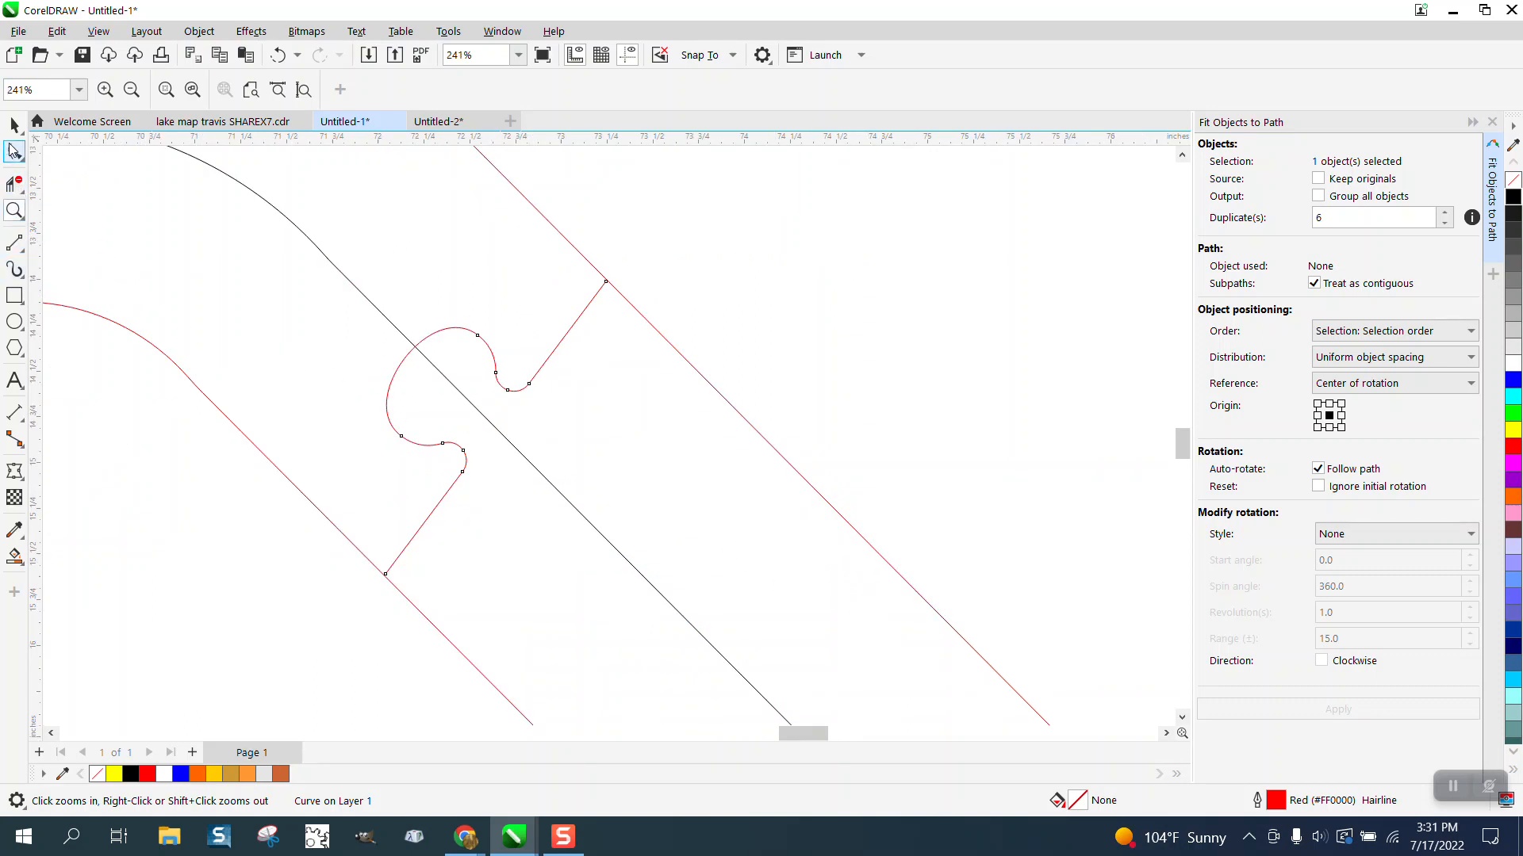
click(13, 124)
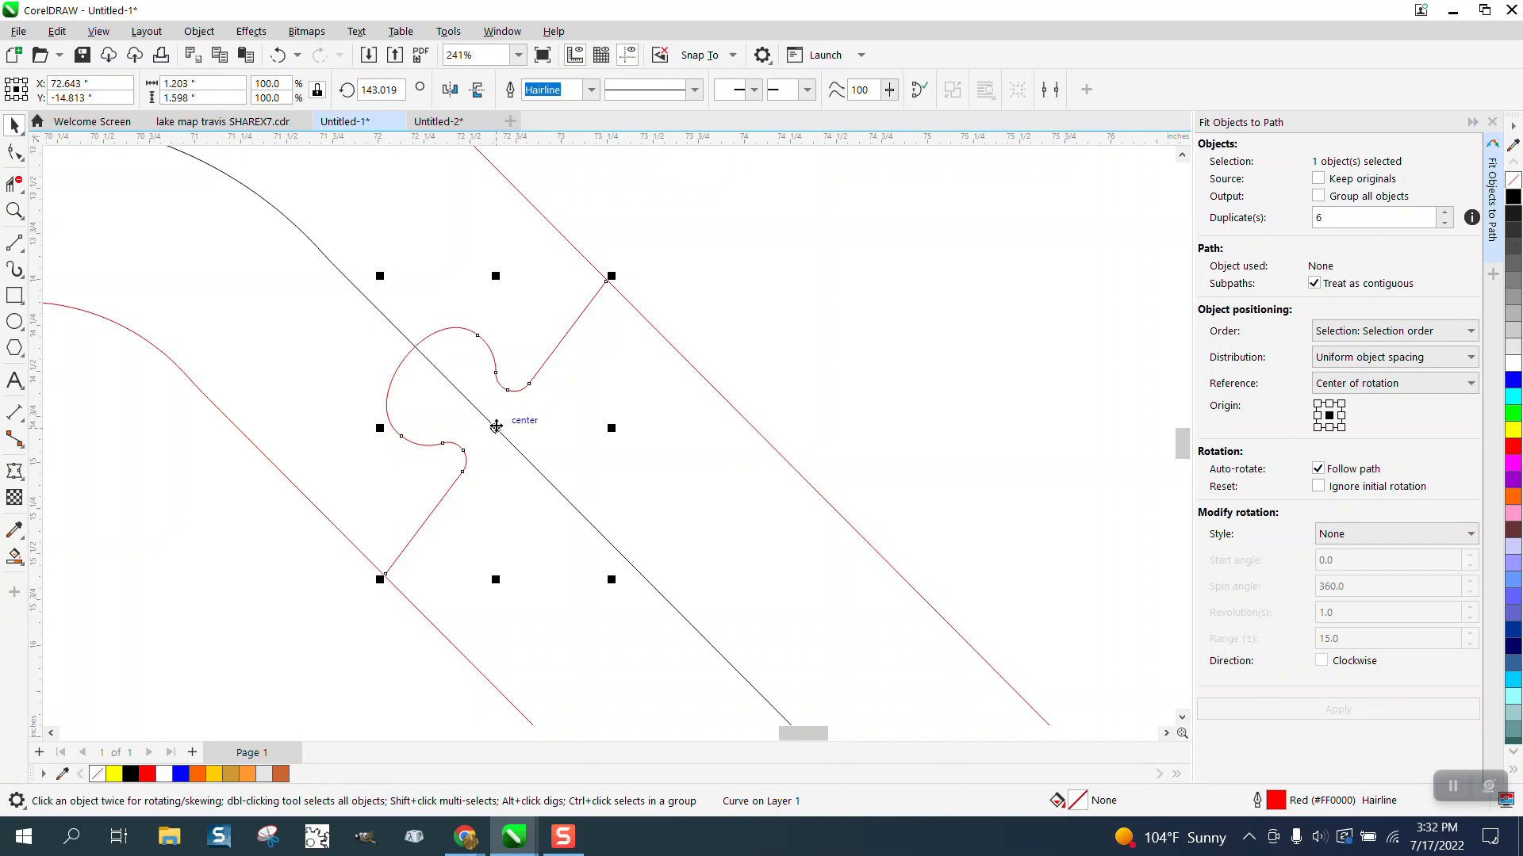
click(496, 427)
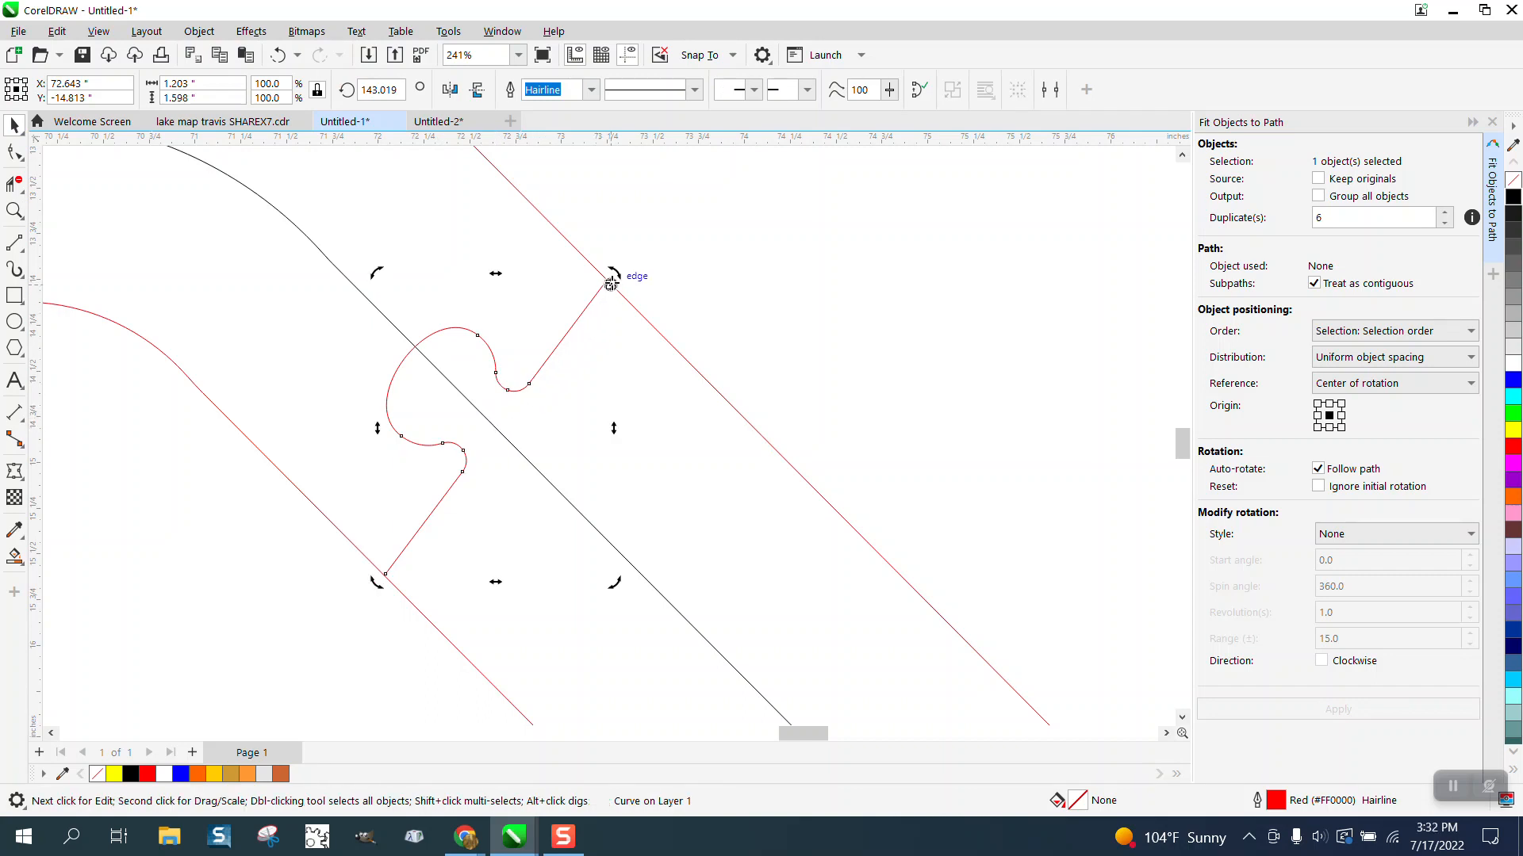
drag(380, 583, 360, 565)
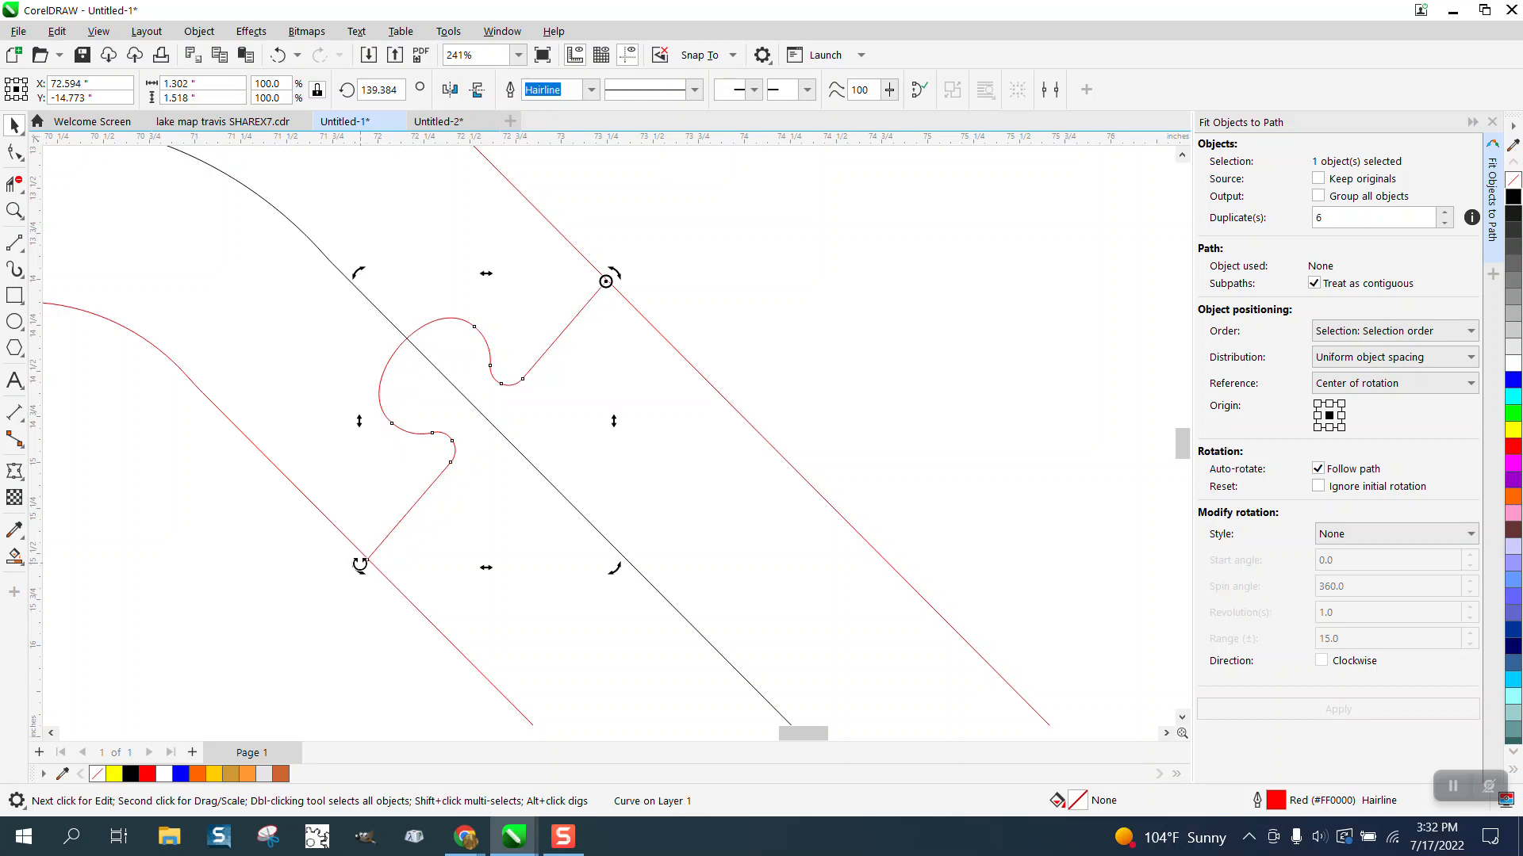
drag(361, 564, 351, 564)
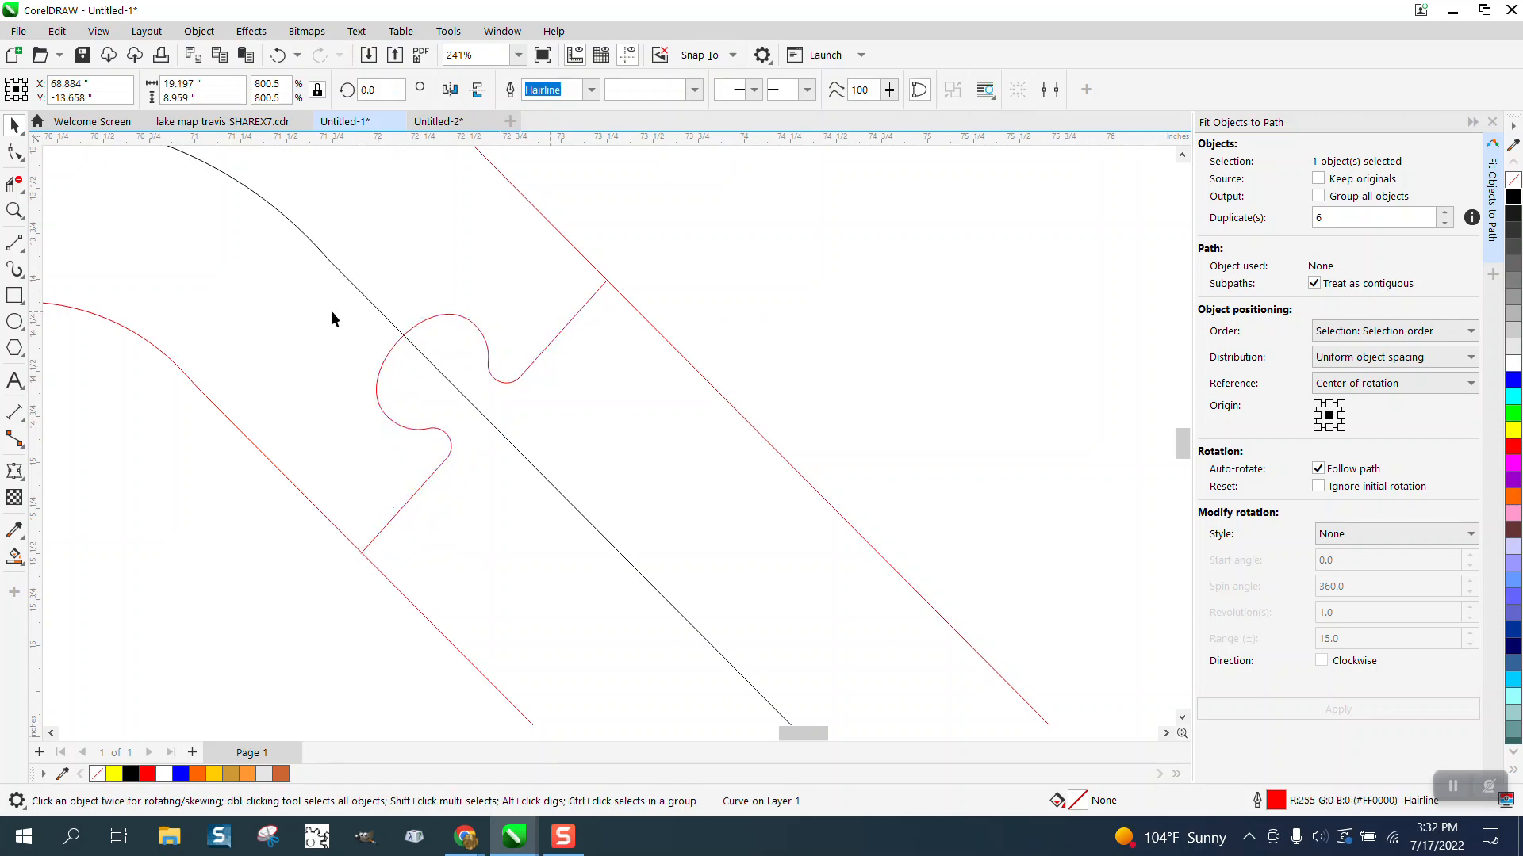
Step: Check both ends of the diagonal puzzle tab against the red outlines, and reduce the nudge distance for fine adjustments
click(14, 211)
drag(571, 274, 643, 309)
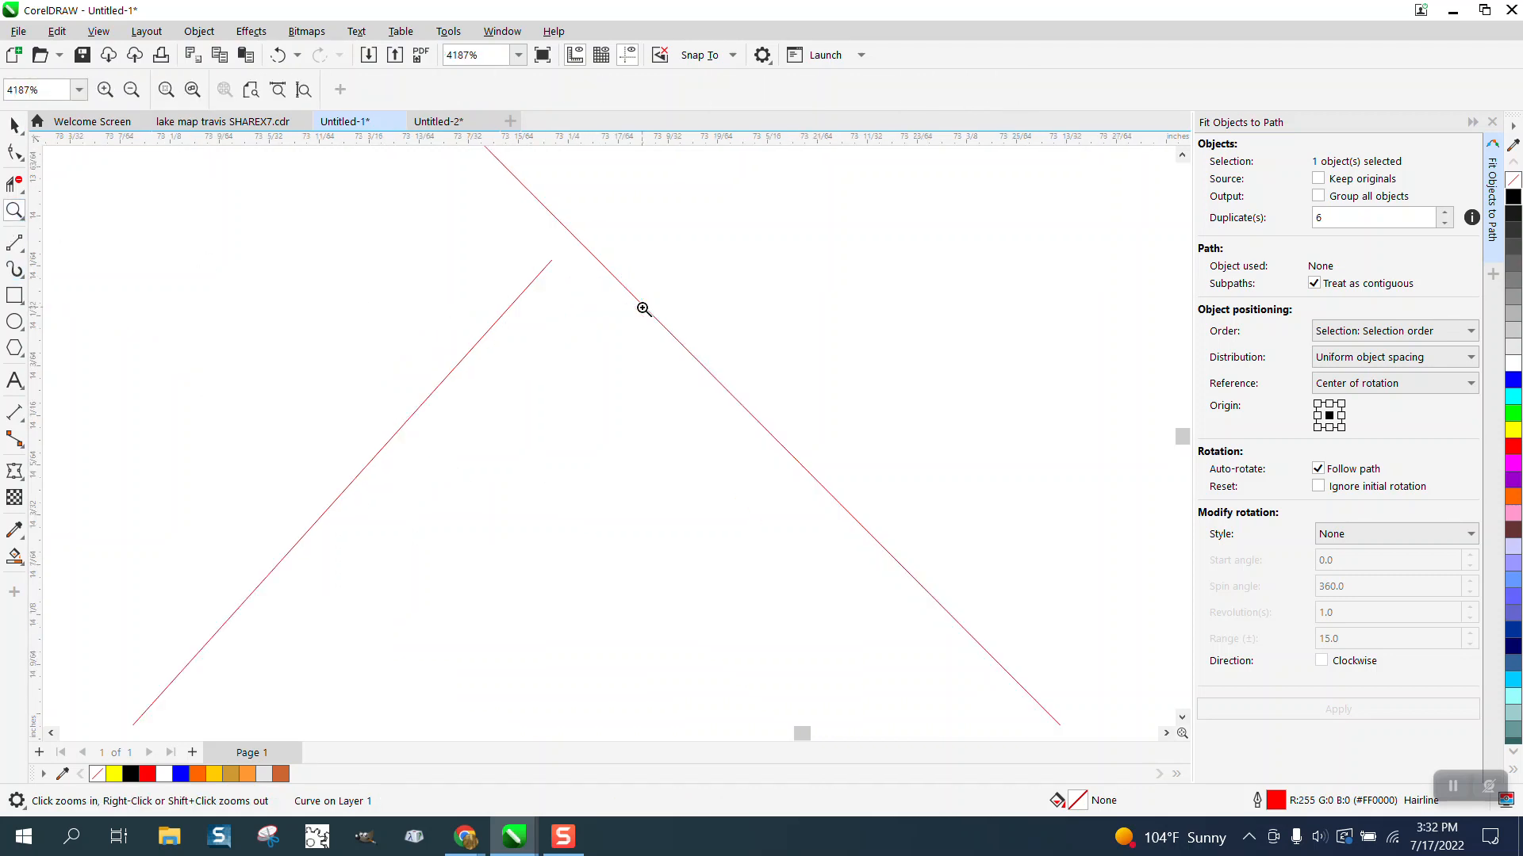
scroll(508, 360, down, 4)
scroll(501, 363, down, 1)
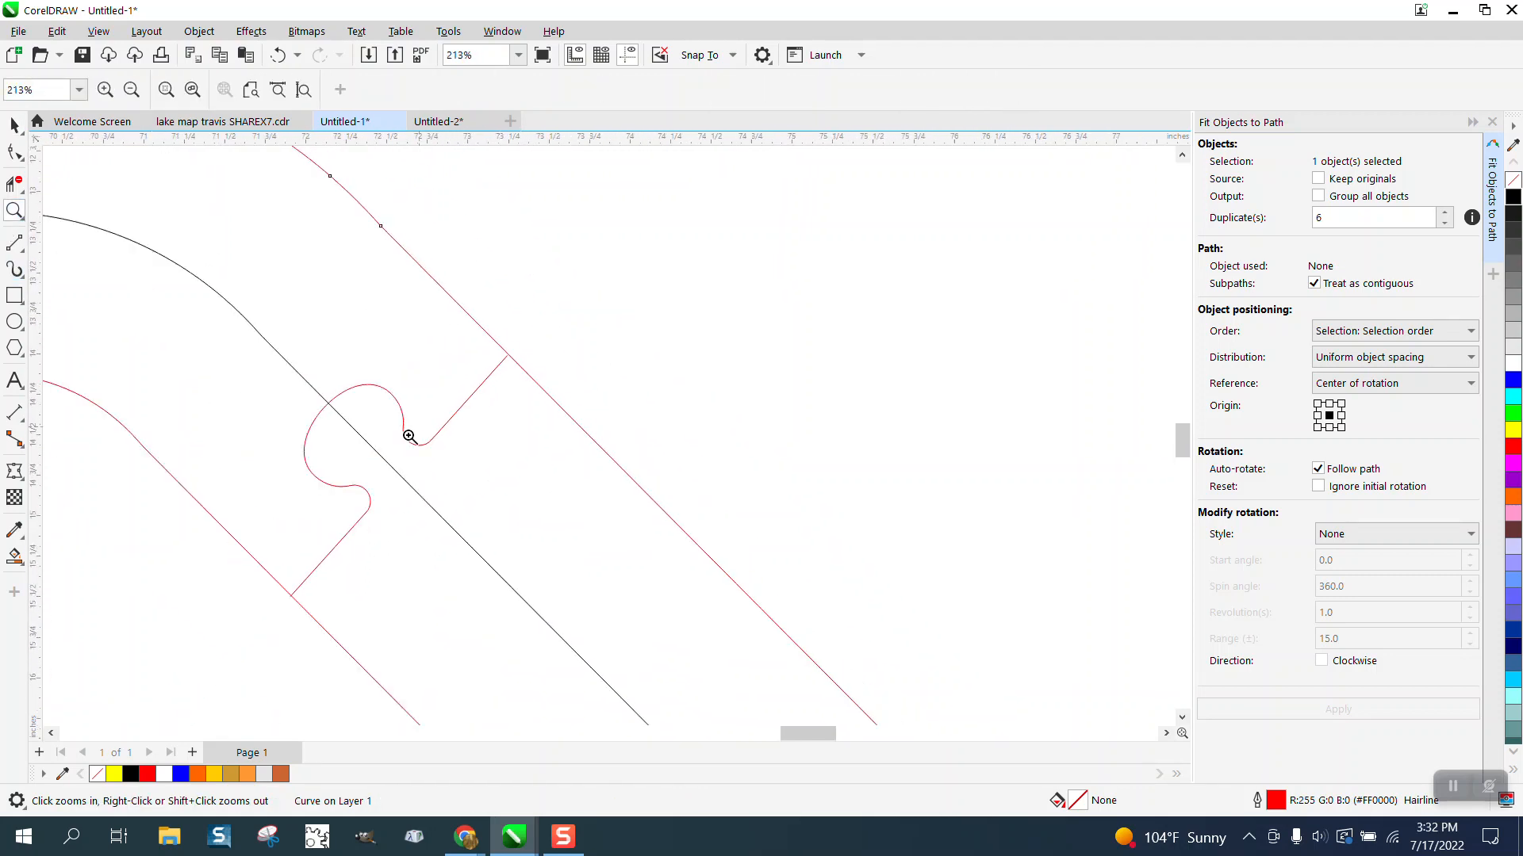
drag(261, 570, 343, 609)
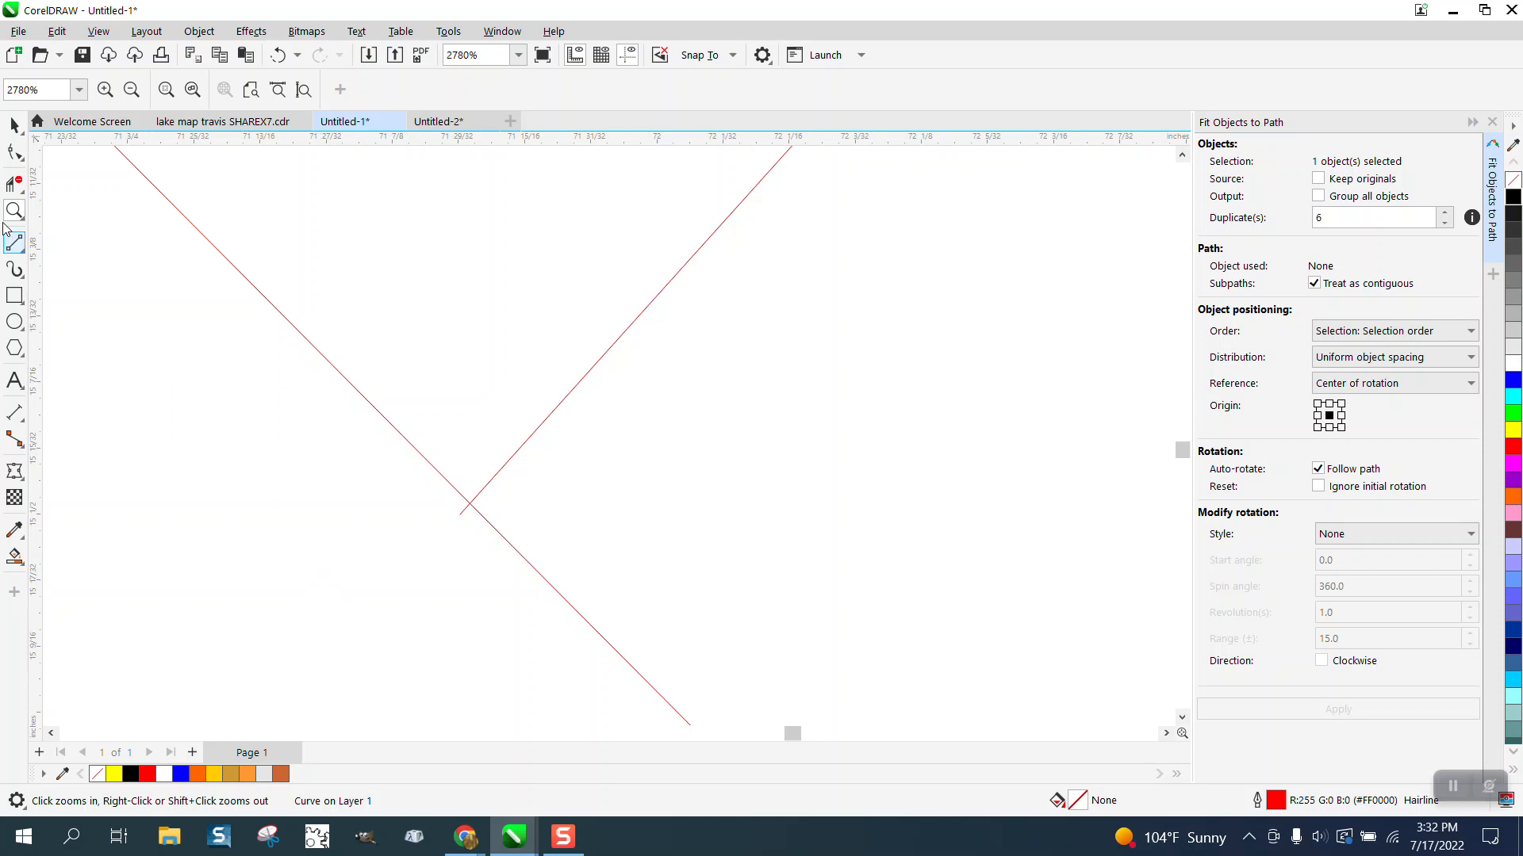
click(14, 125)
click(170, 340)
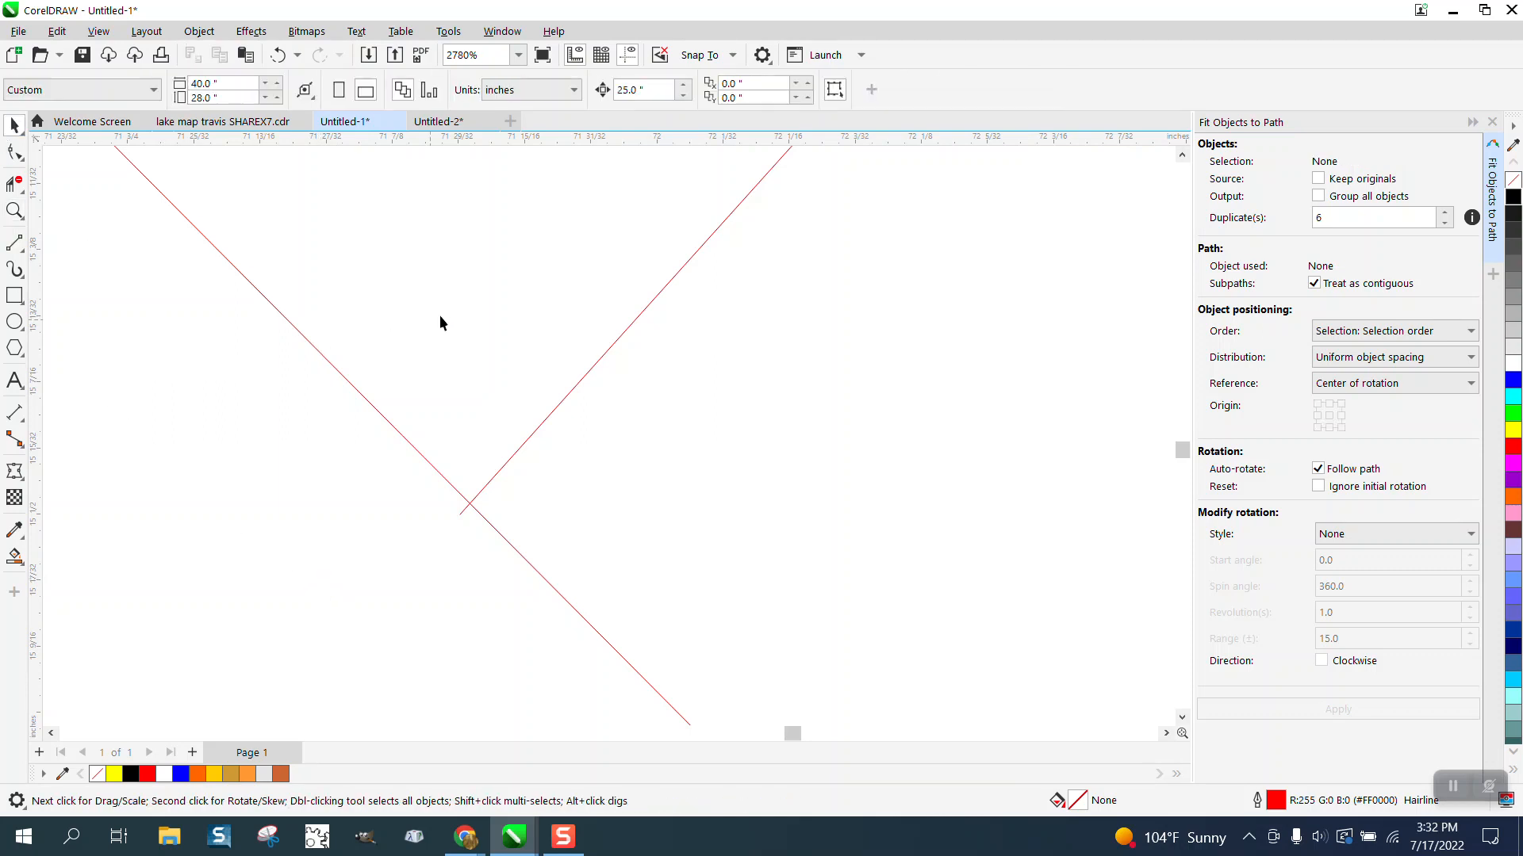
click(634, 90)
key(BackSpace)
Step: Nudge the diagonal puzzle tab right and up in fine increments until its lower end meets the outer red outline
click(15, 210)
drag(368, 413, 655, 613)
click(14, 125)
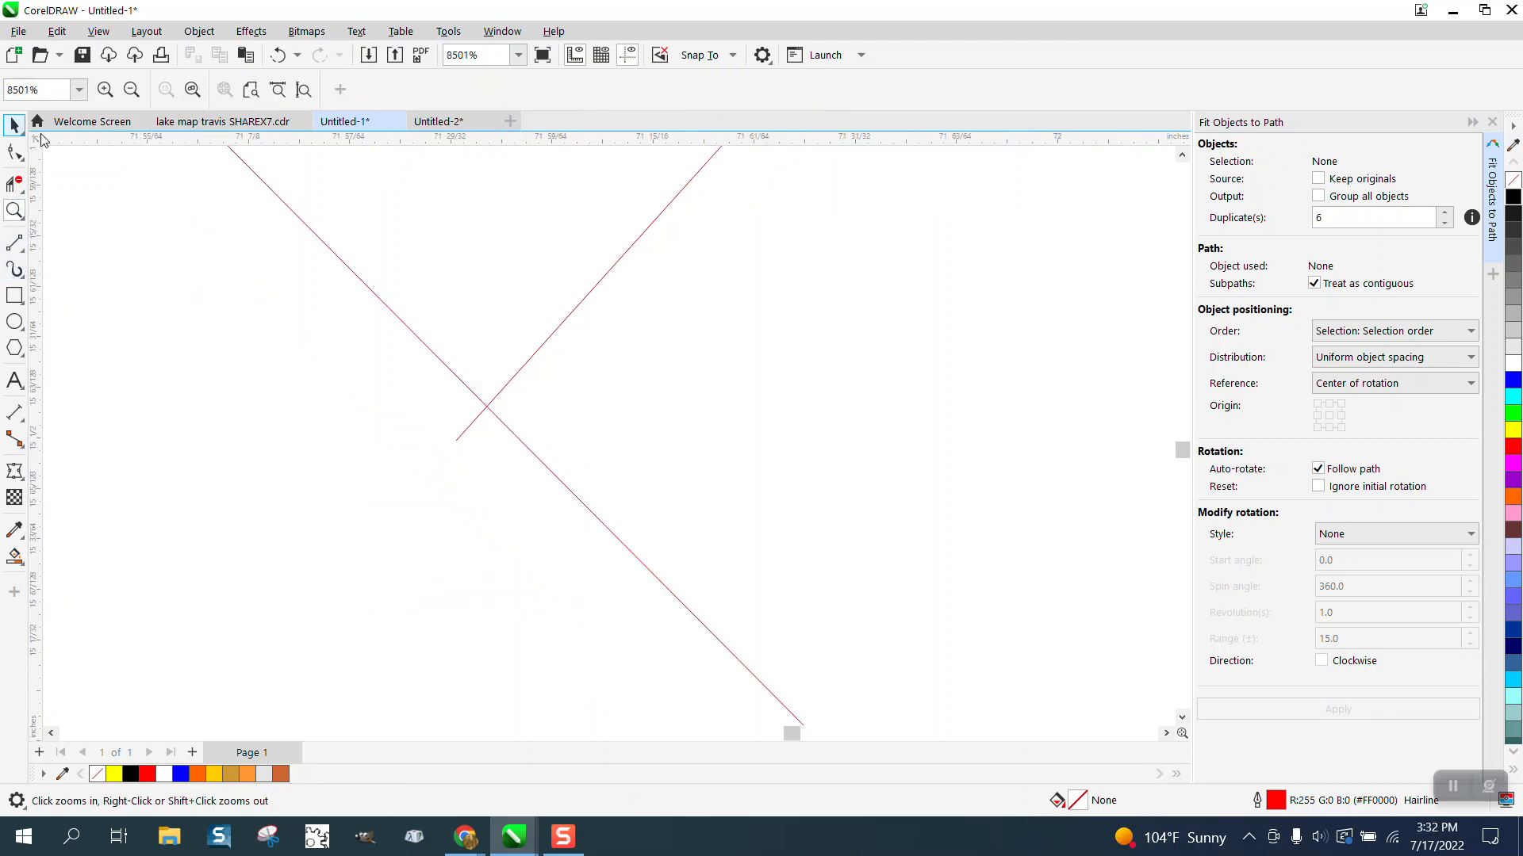
click(539, 349)
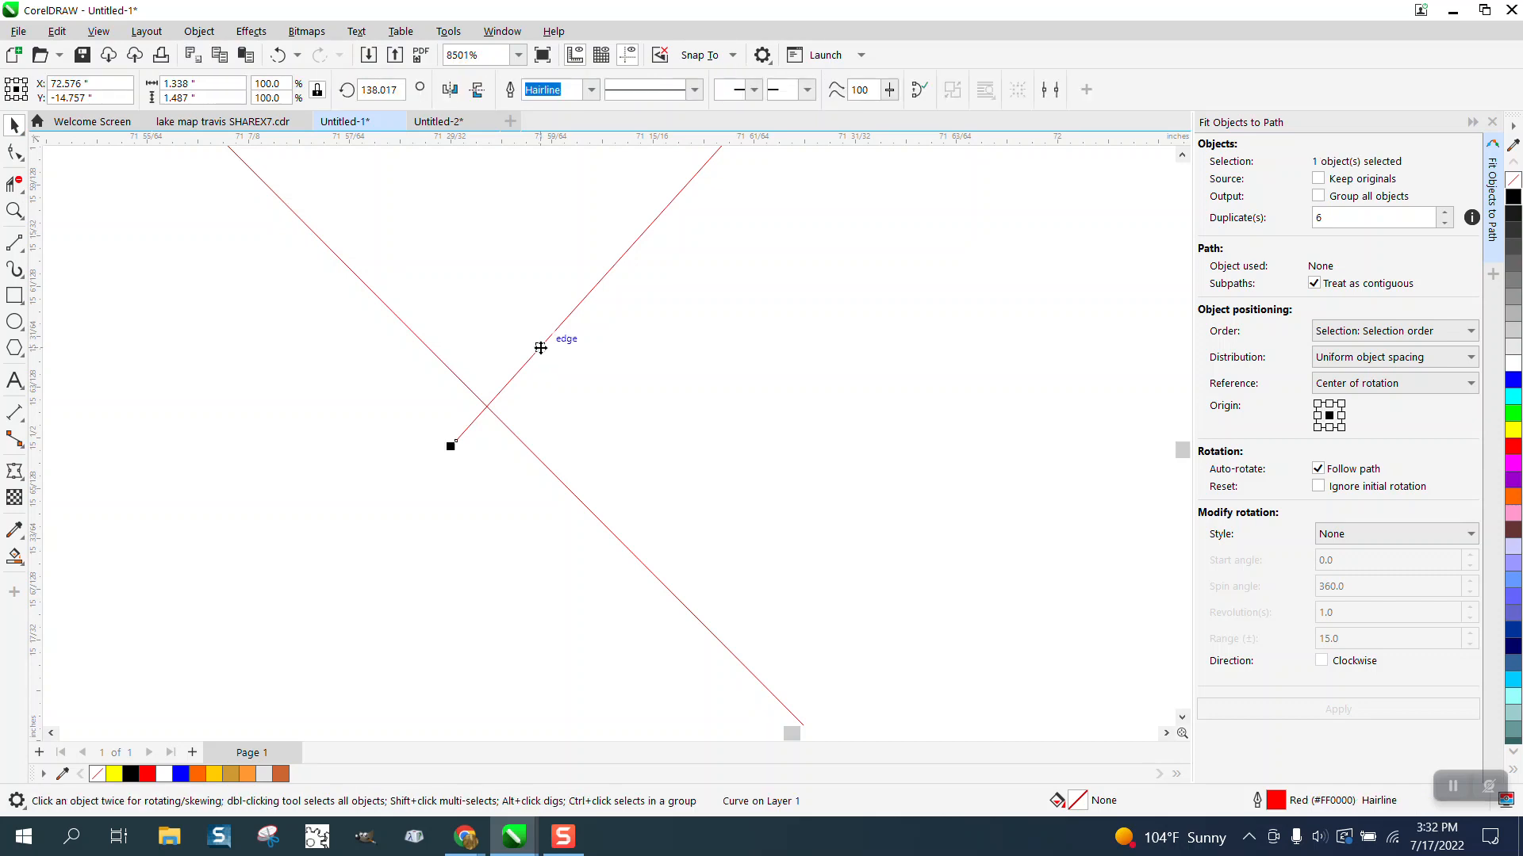
key(Right)
key(Right)
key(Right)
key(Right)
key(Right)
key(Right)
key(Right)
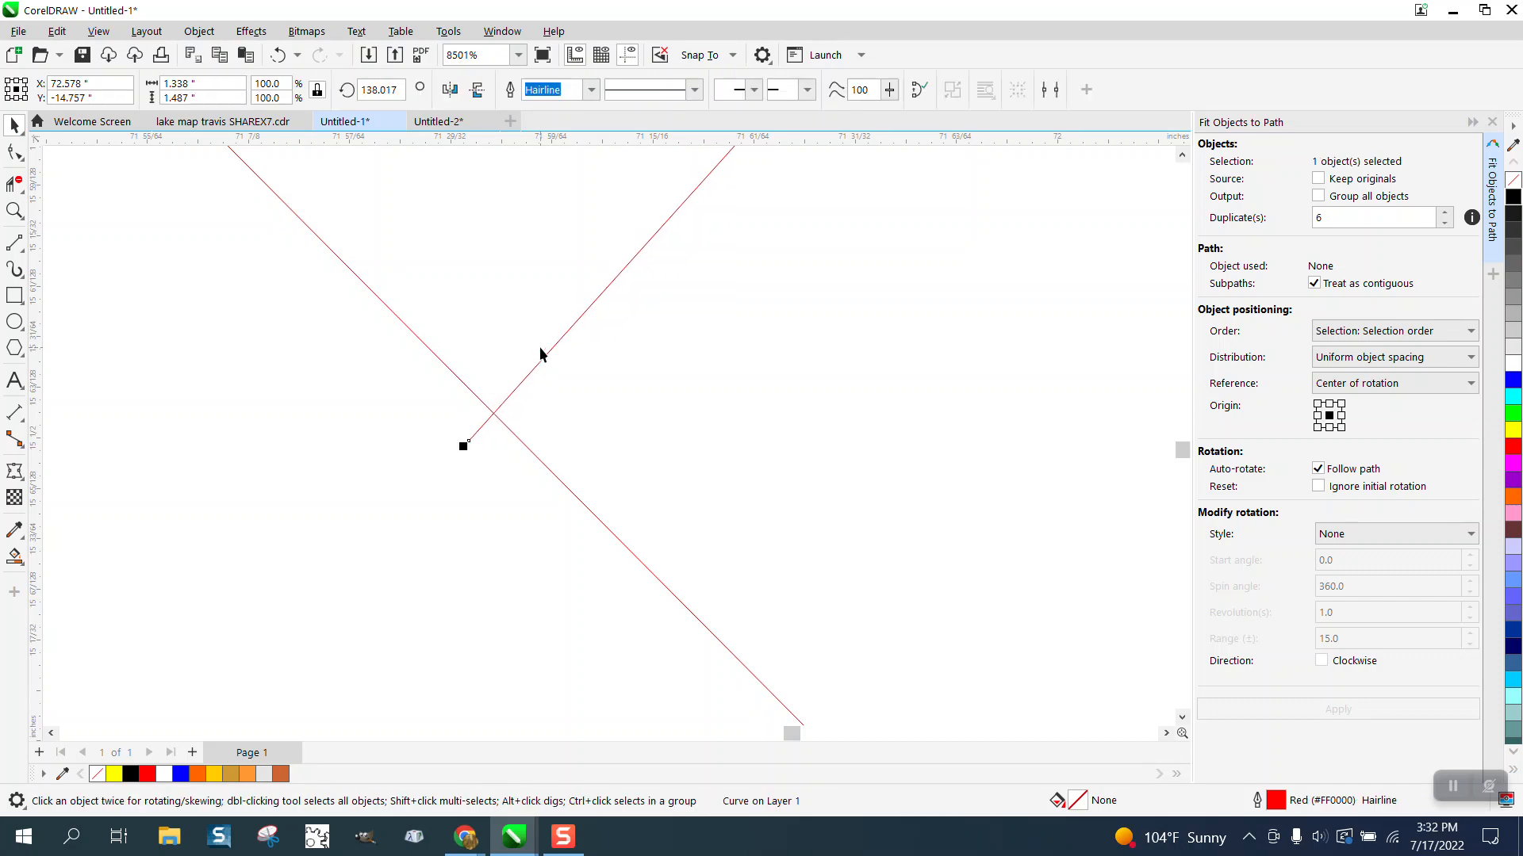
key(Up)
key(Up)
key(Up)
key(Up)
key(Up)
key(Up)
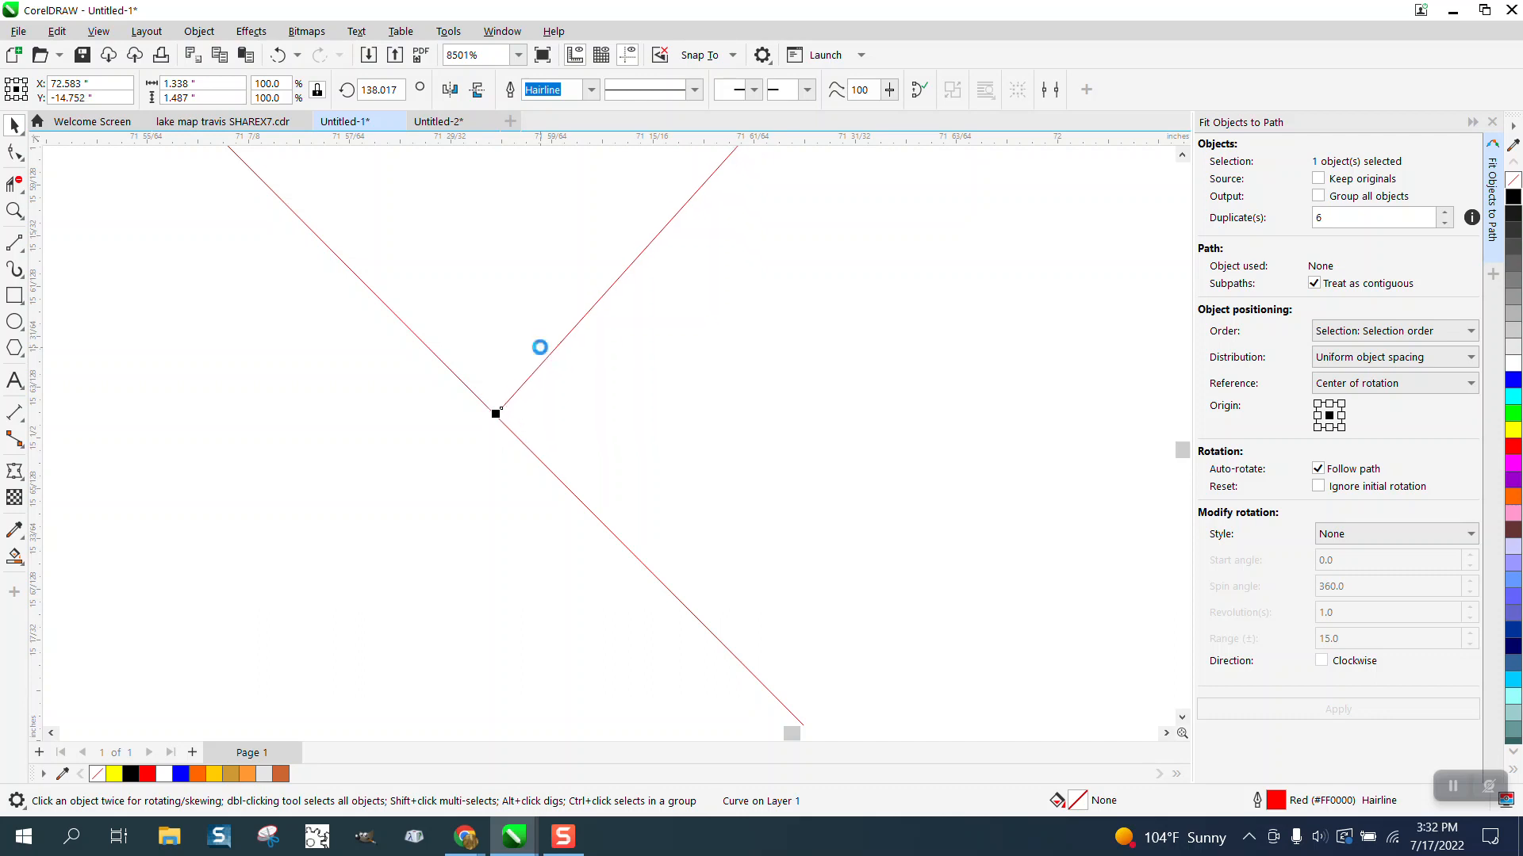
key(Down)
key(Down)
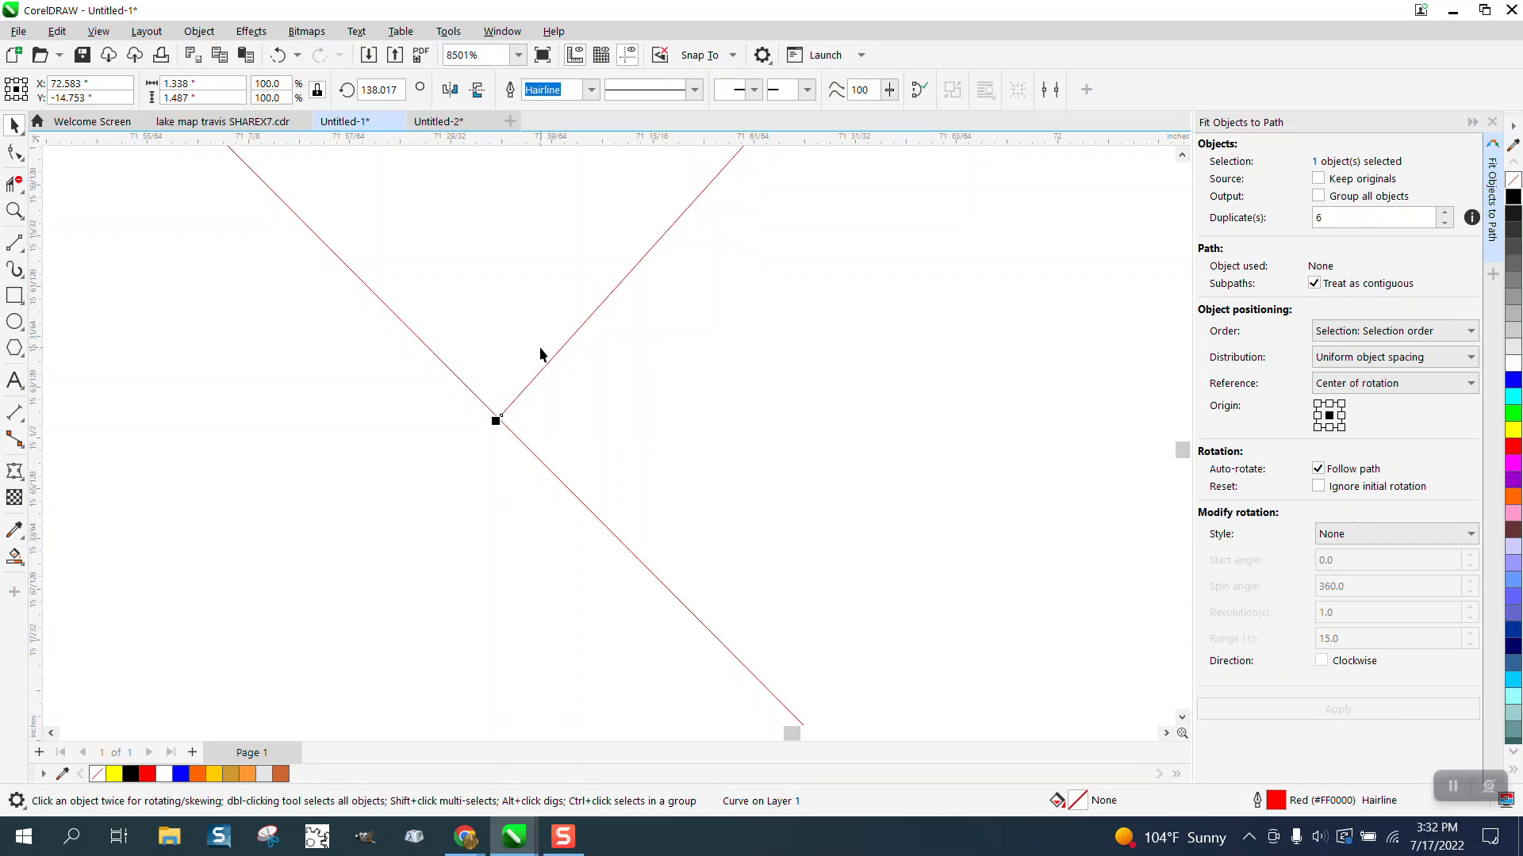
key(Down)
Step: Extend the upper end node of the diagonal puzzle tab about 0.016 inches, just past the inner red outline
scroll(523, 413, down, 8)
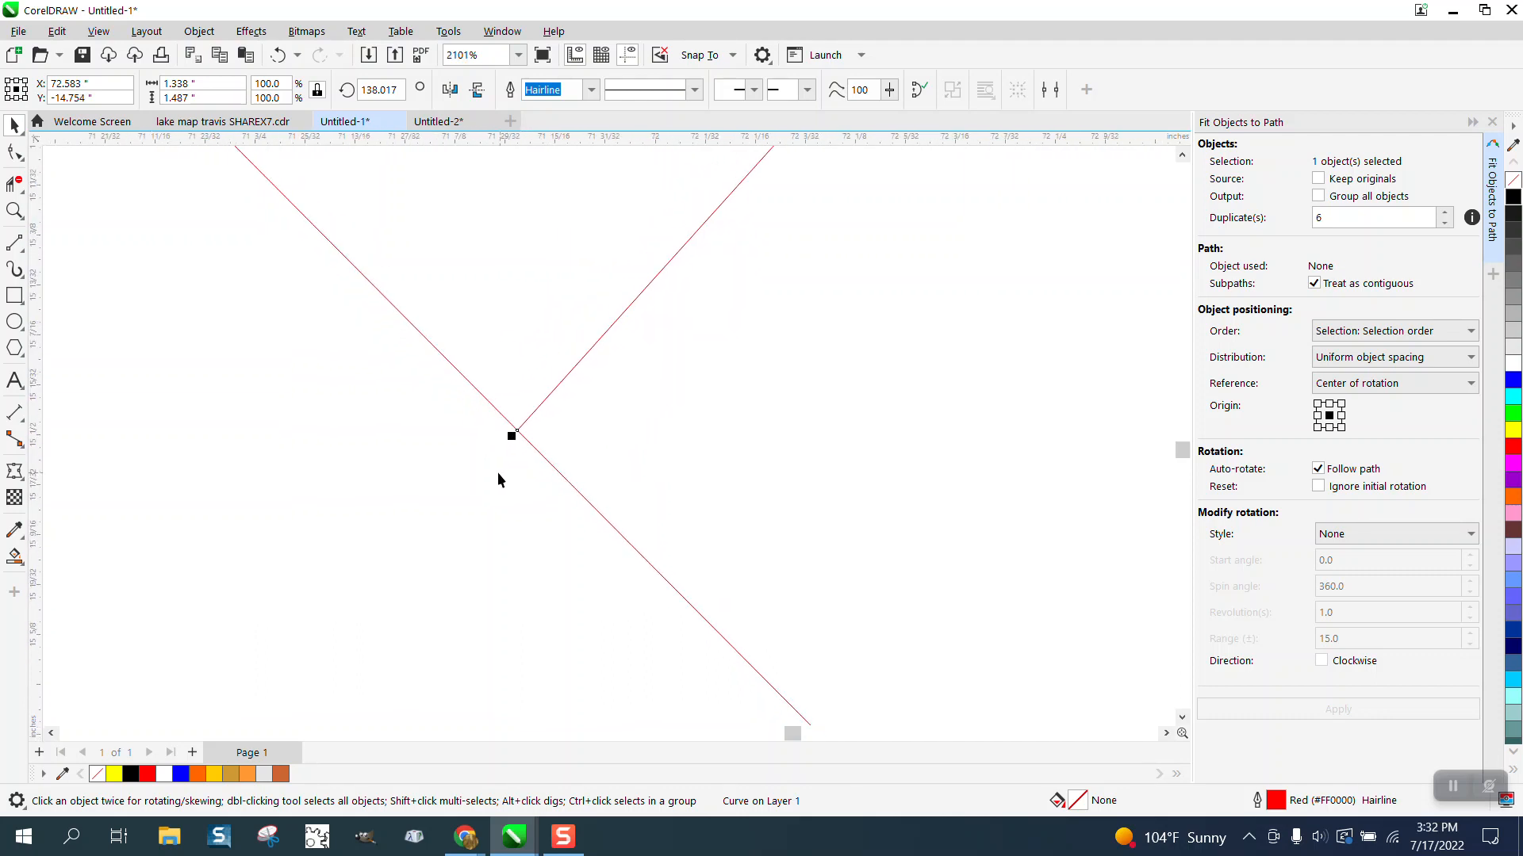
scroll(474, 487, down, 2)
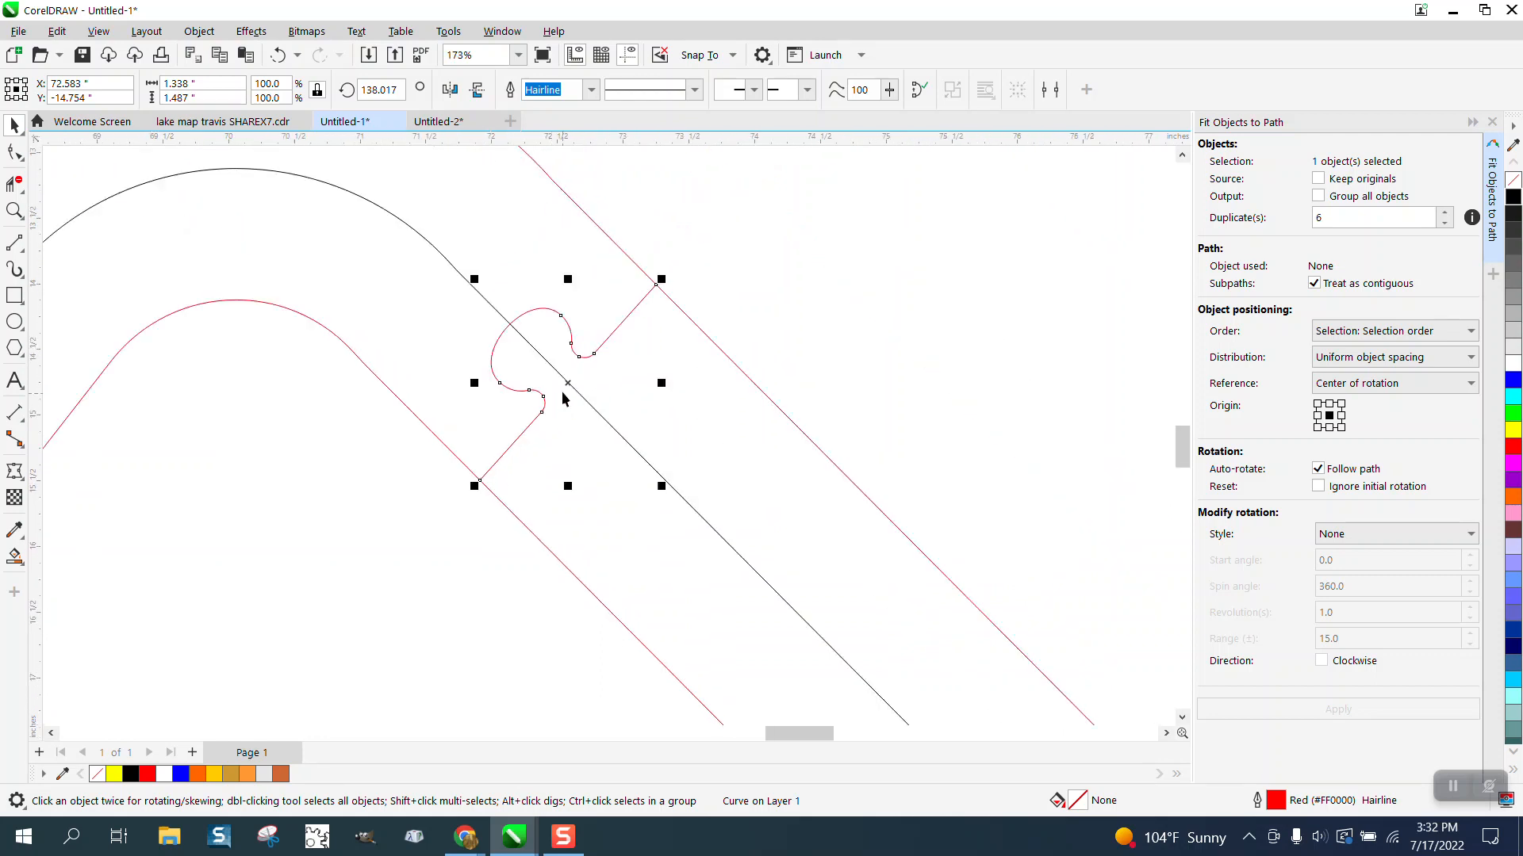
click(14, 210)
drag(613, 266, 722, 307)
click(15, 151)
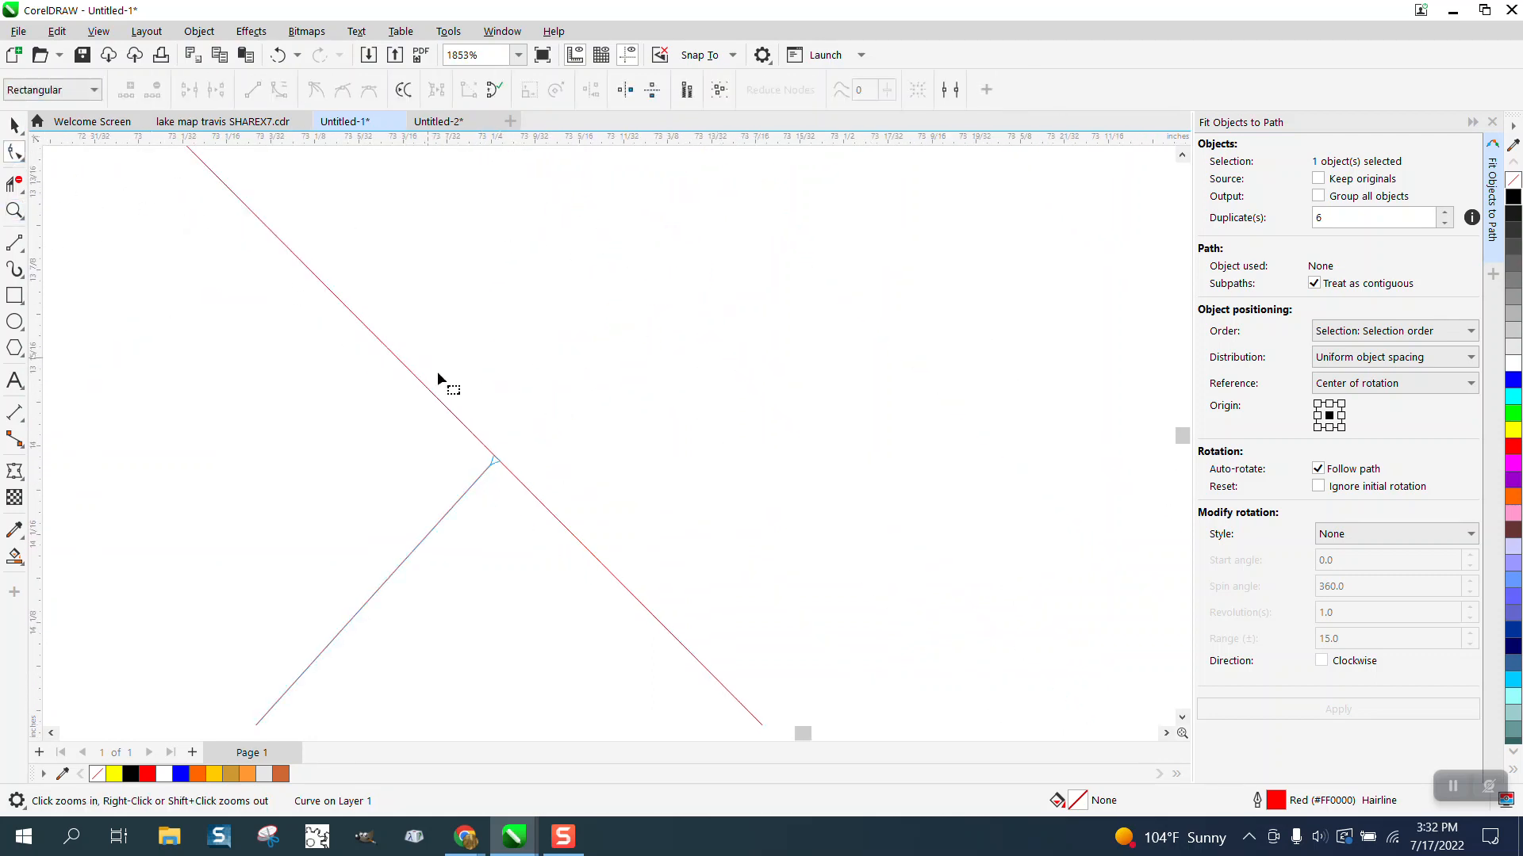
click(495, 459)
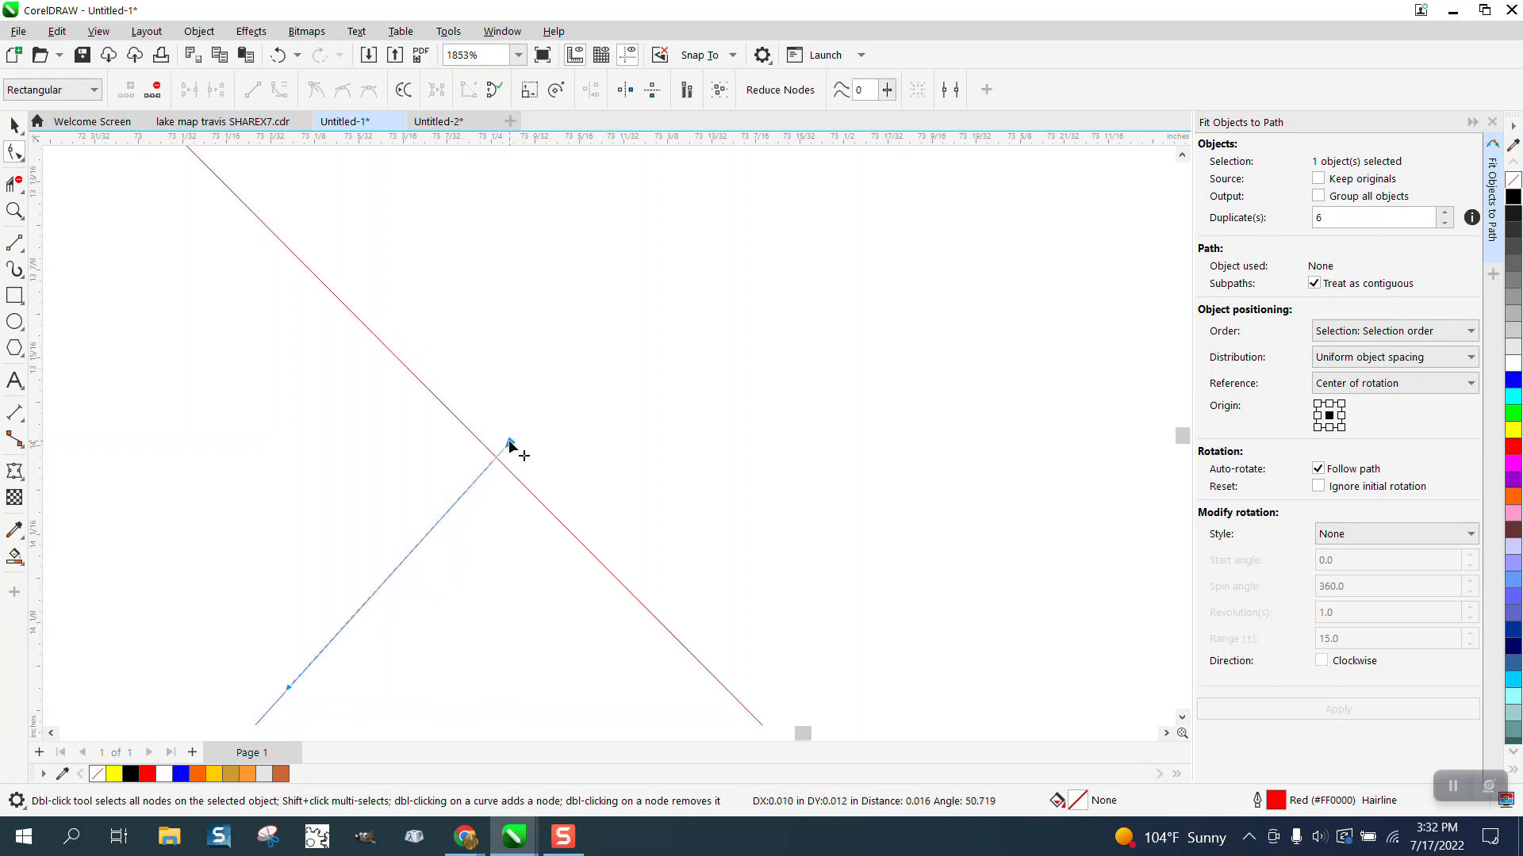
Step: Trim the tab's upper overhang beyond the inner red outline with the Virtual Segment Delete tool
click(16, 184)
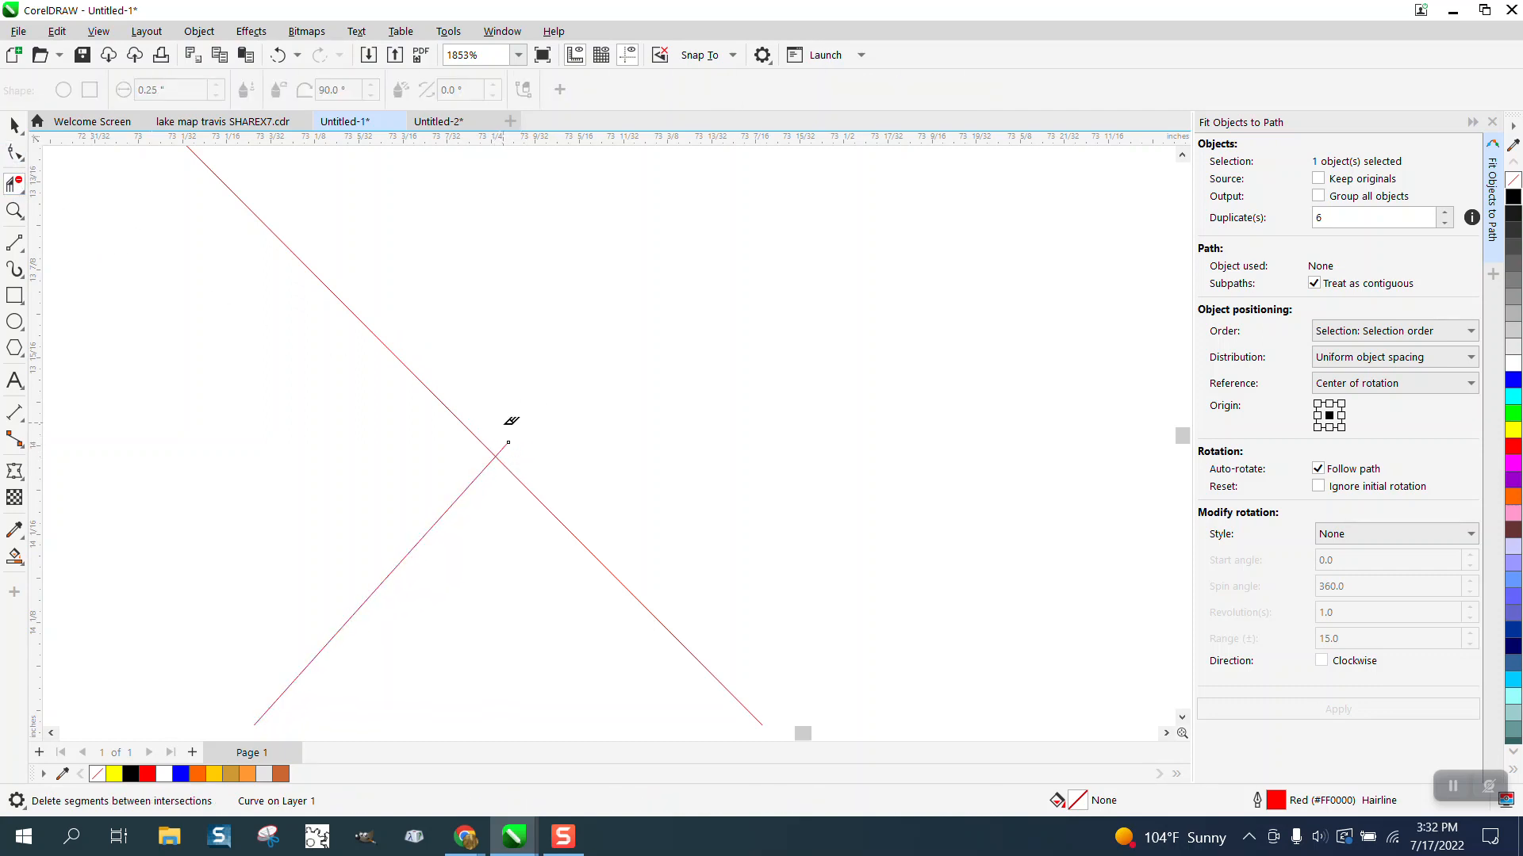
click(509, 444)
scroll(512, 408, down, 5)
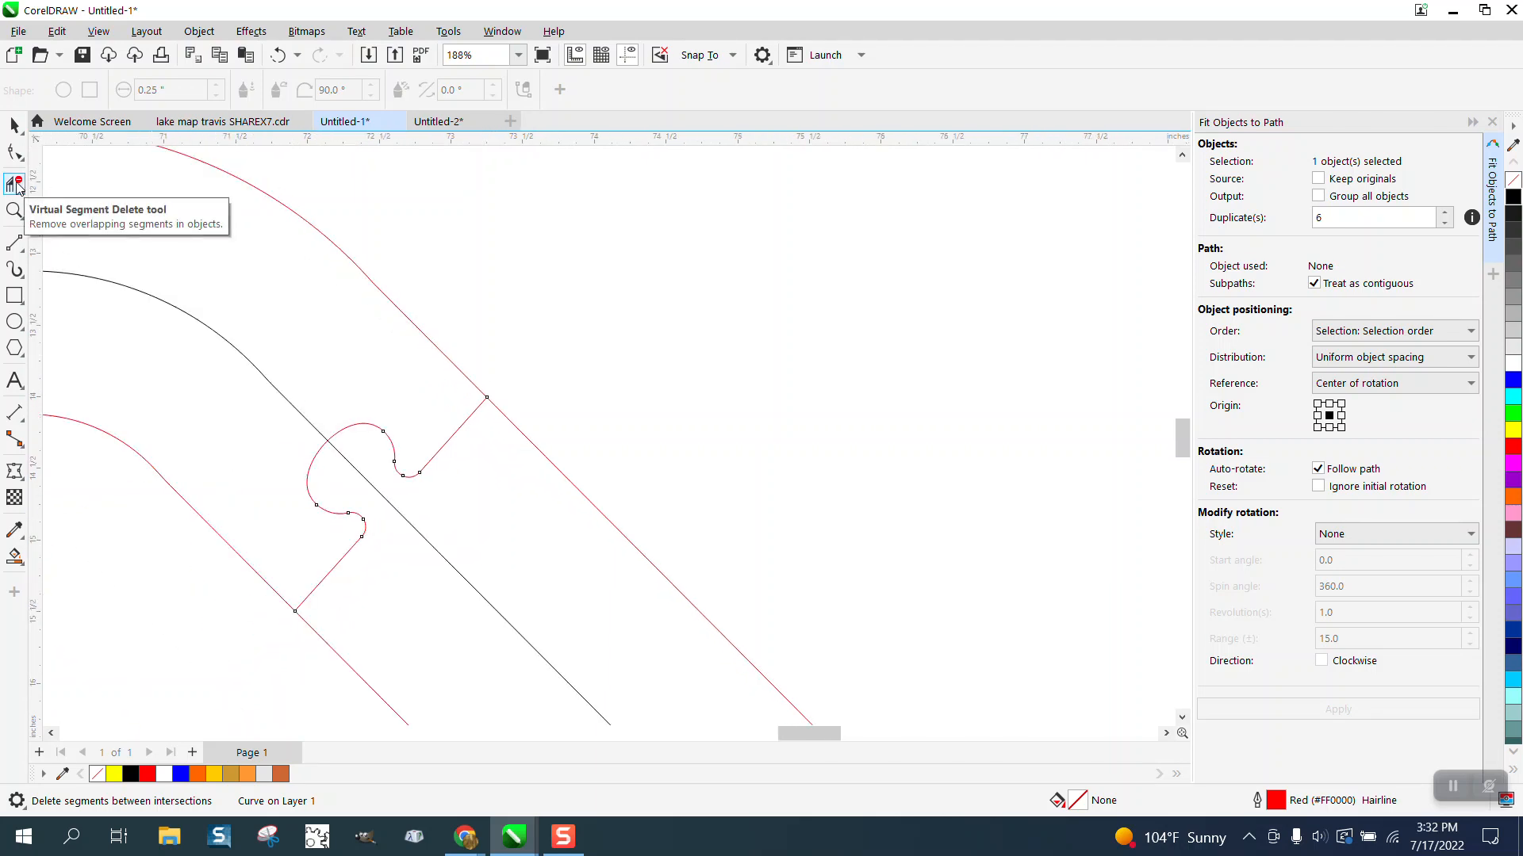
Step: Examine the junction between the diagonal tab's lower end and the outer red outline at high magnification
click(15, 210)
drag(246, 565, 347, 630)
drag(571, 516, 614, 574)
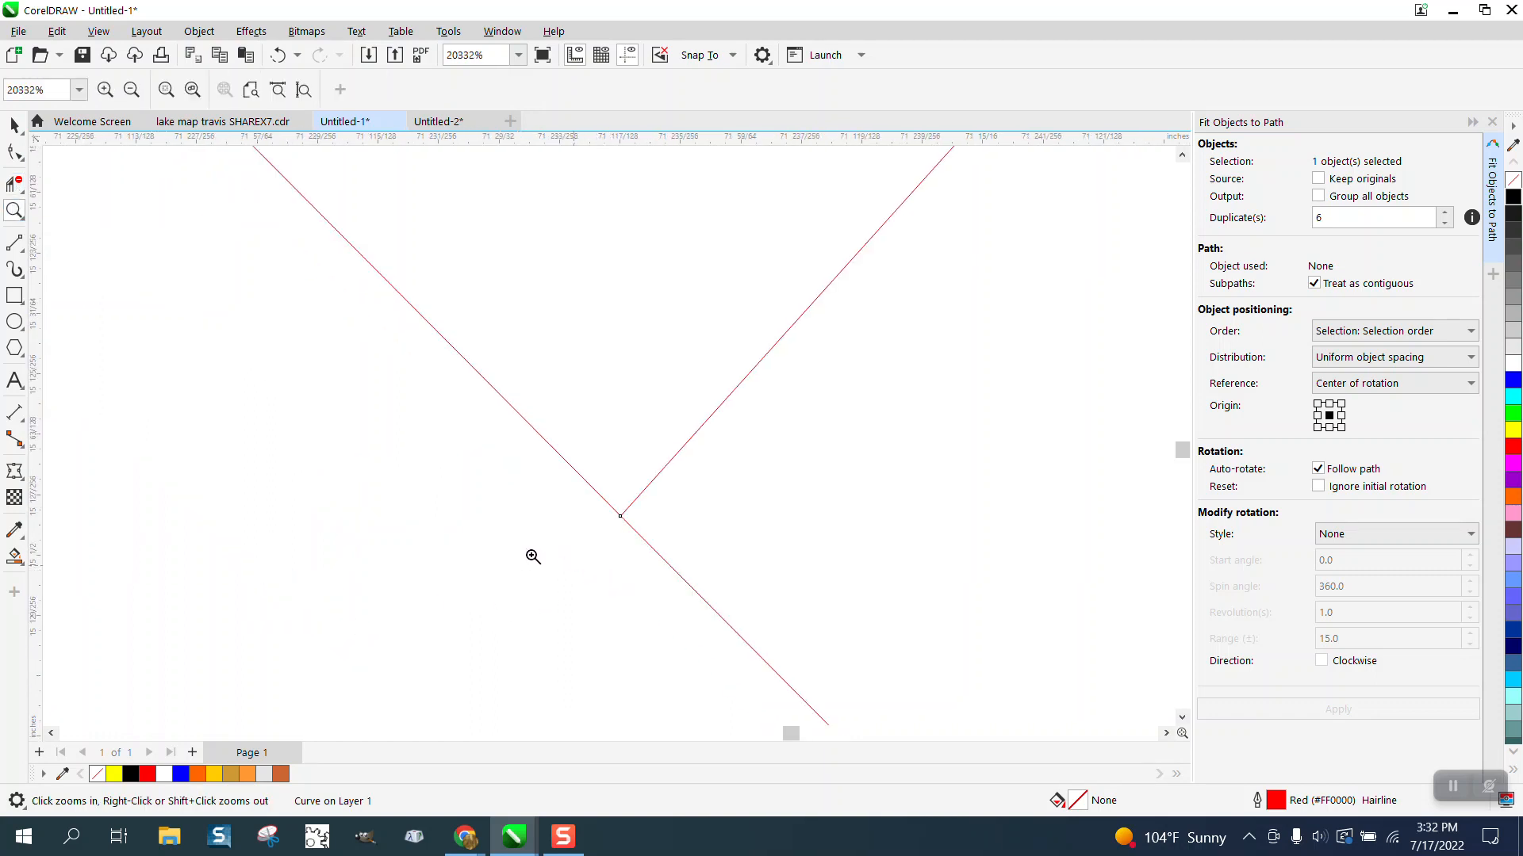
scroll(289, 527, down, 10)
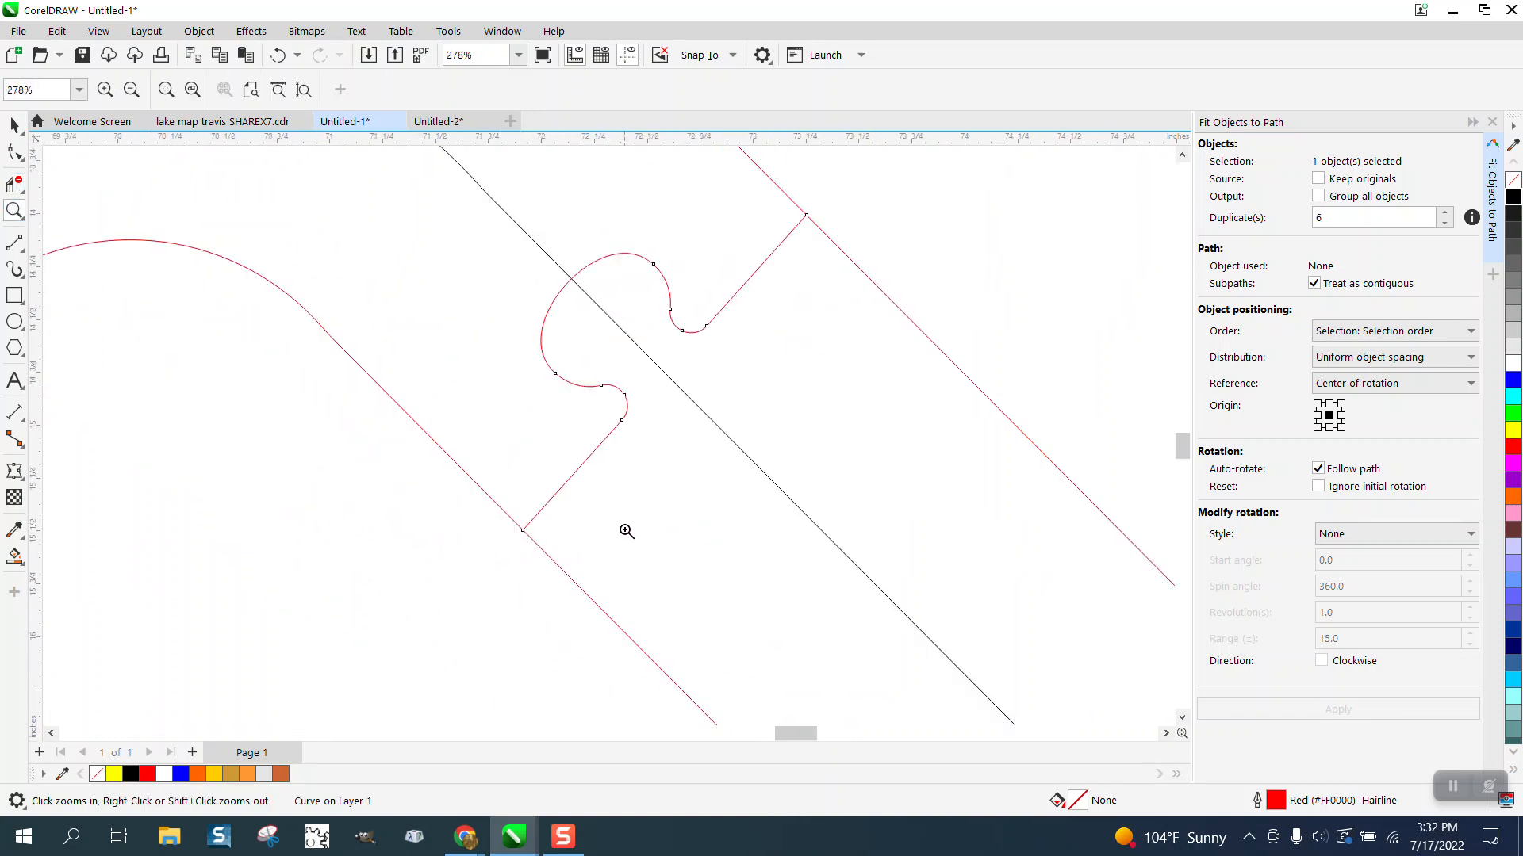
scroll(614, 322, down, 5)
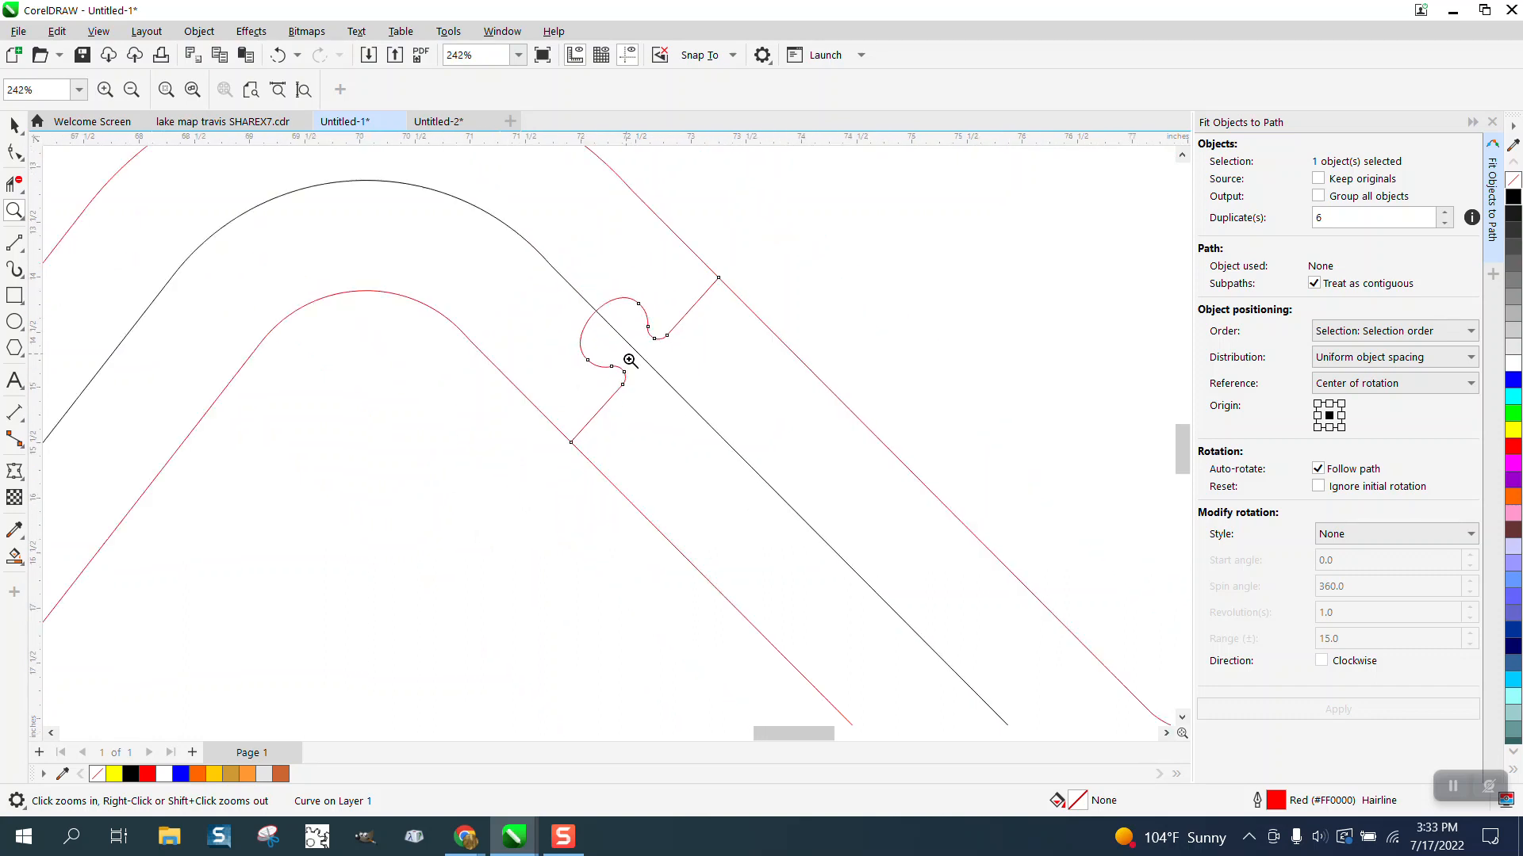
scroll(627, 373, down, 3)
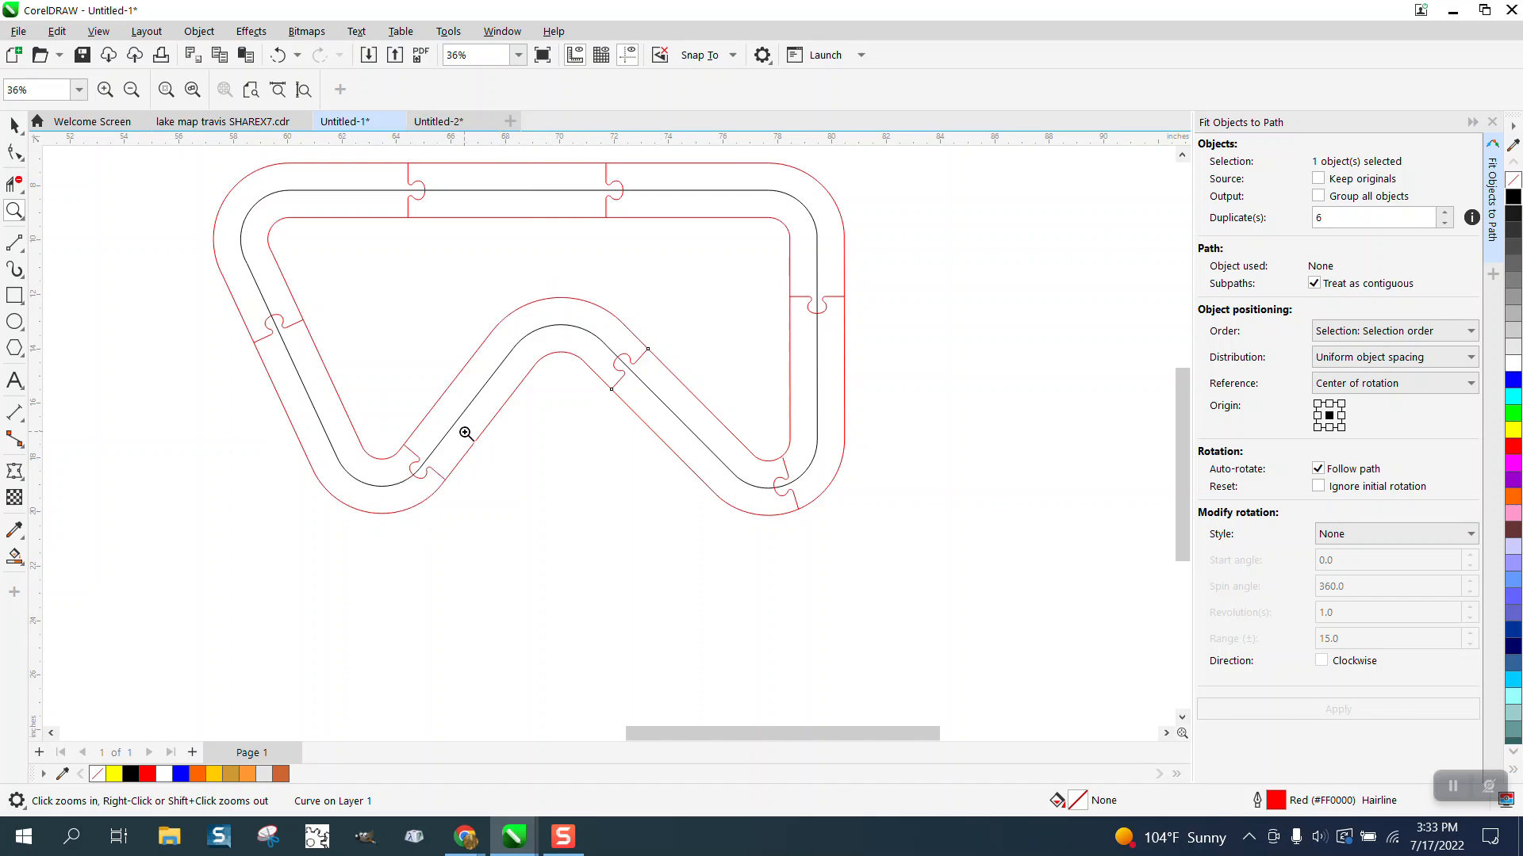
click(14, 127)
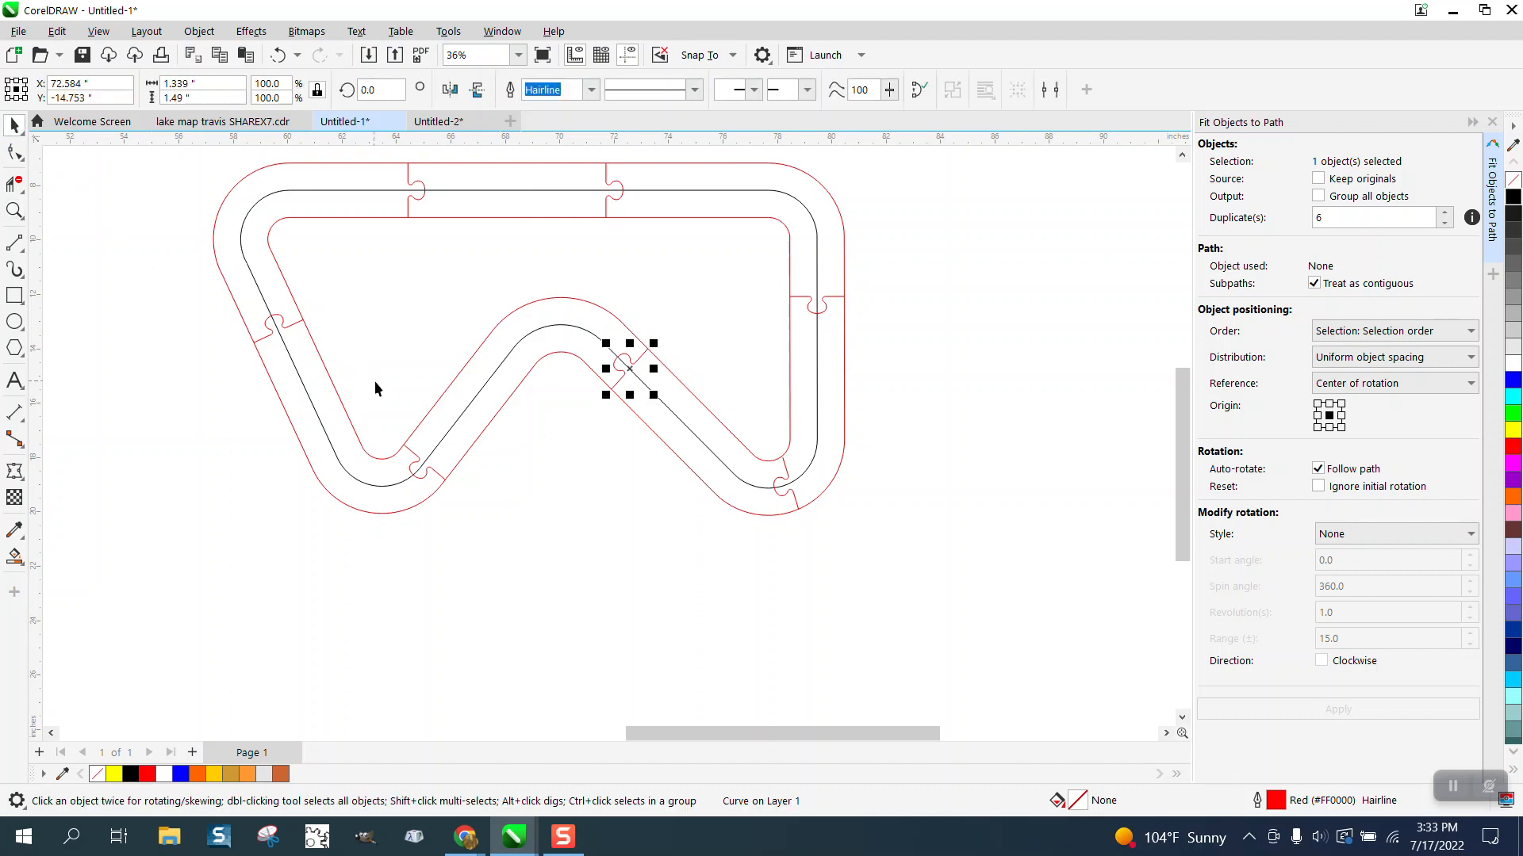
drag(374, 387, 486, 527)
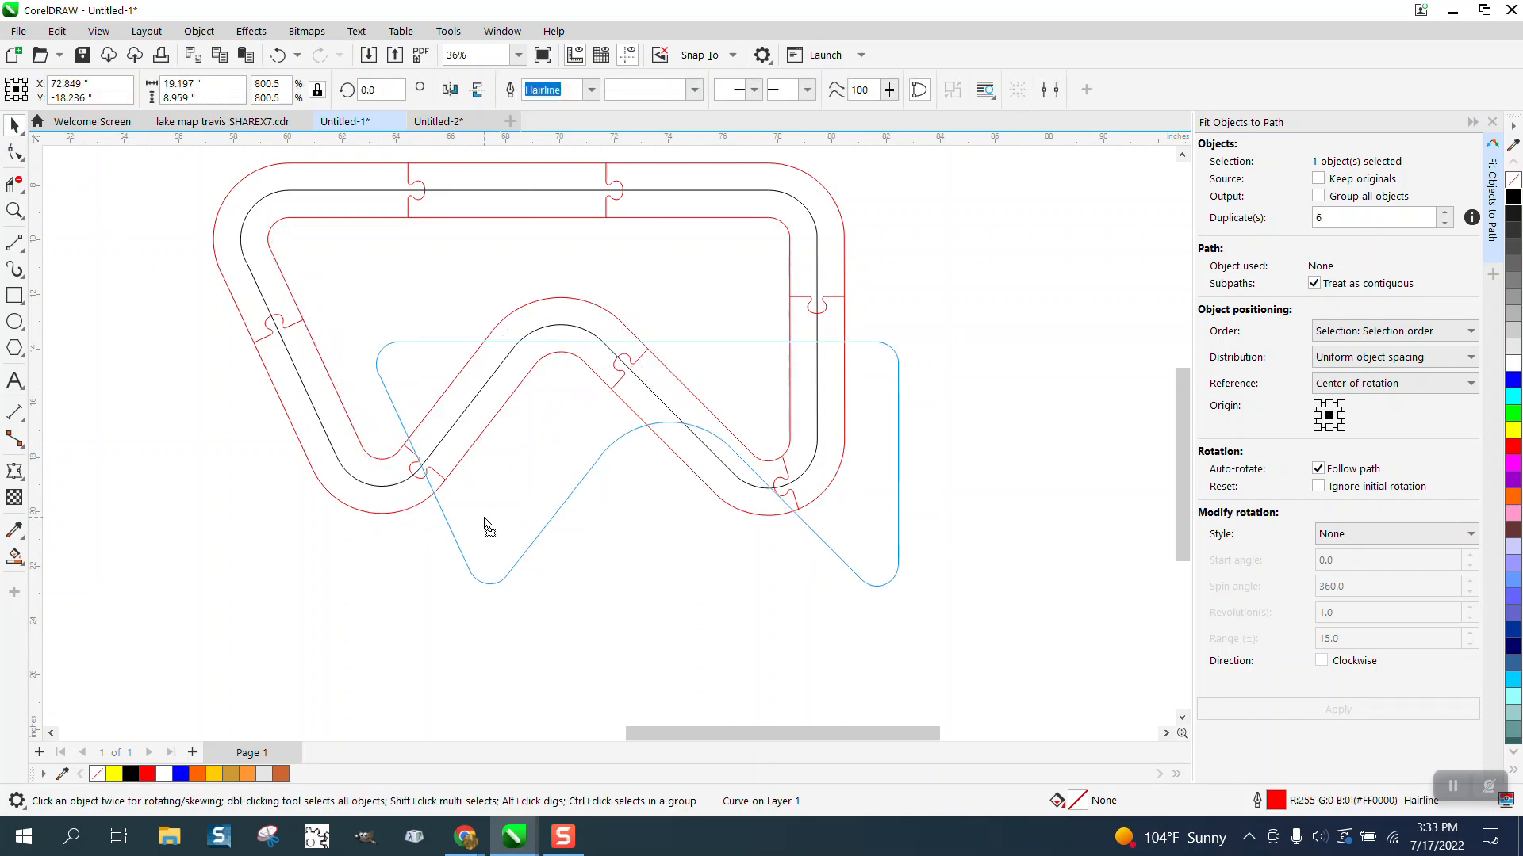
click(273, 57)
drag(529, 416, 525, 435)
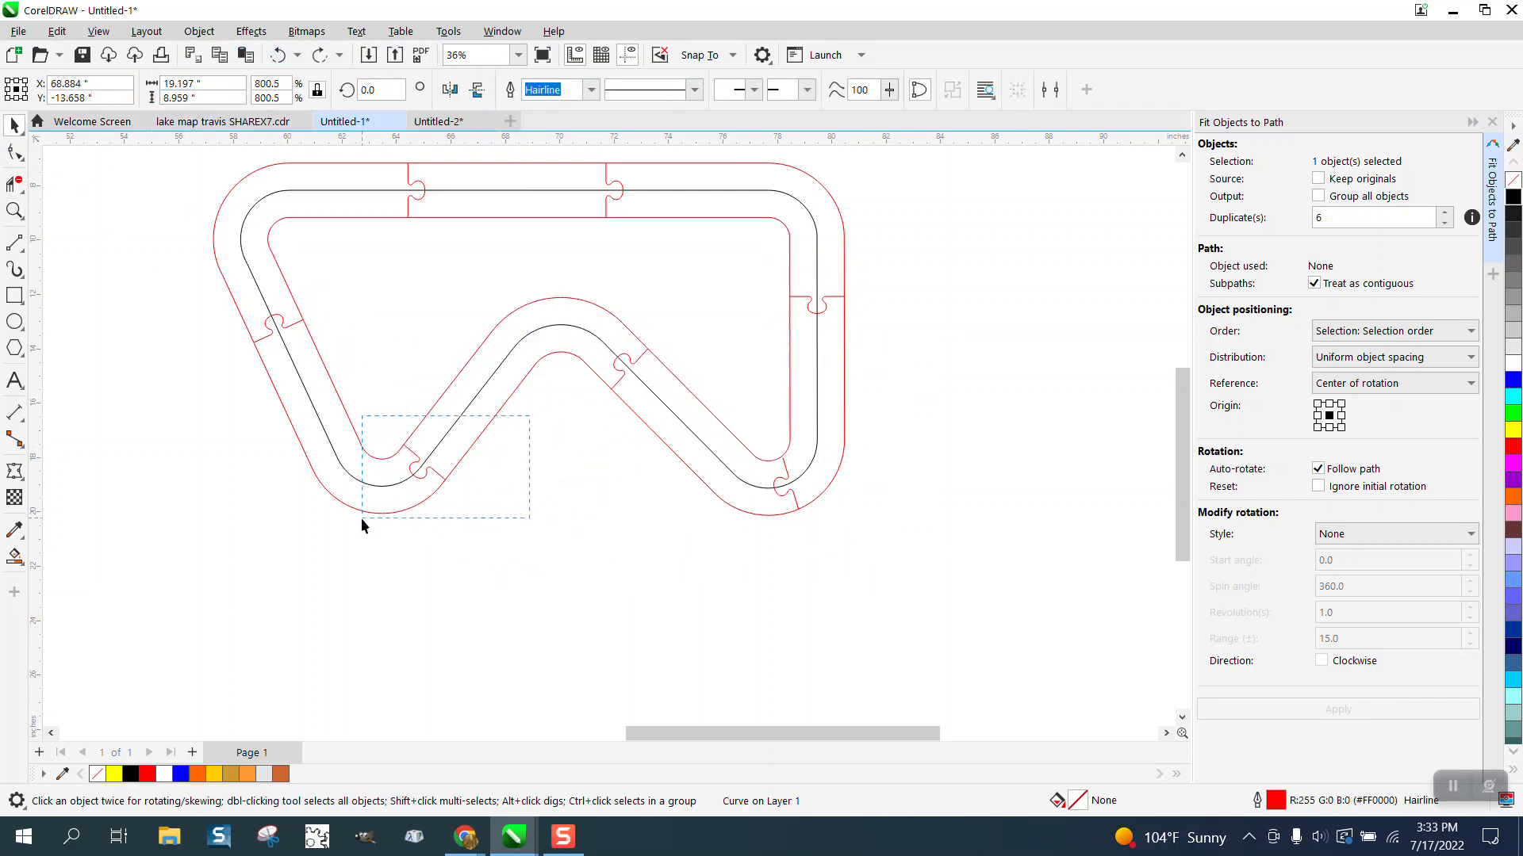
drag(361, 519, 360, 519)
drag(425, 462, 445, 435)
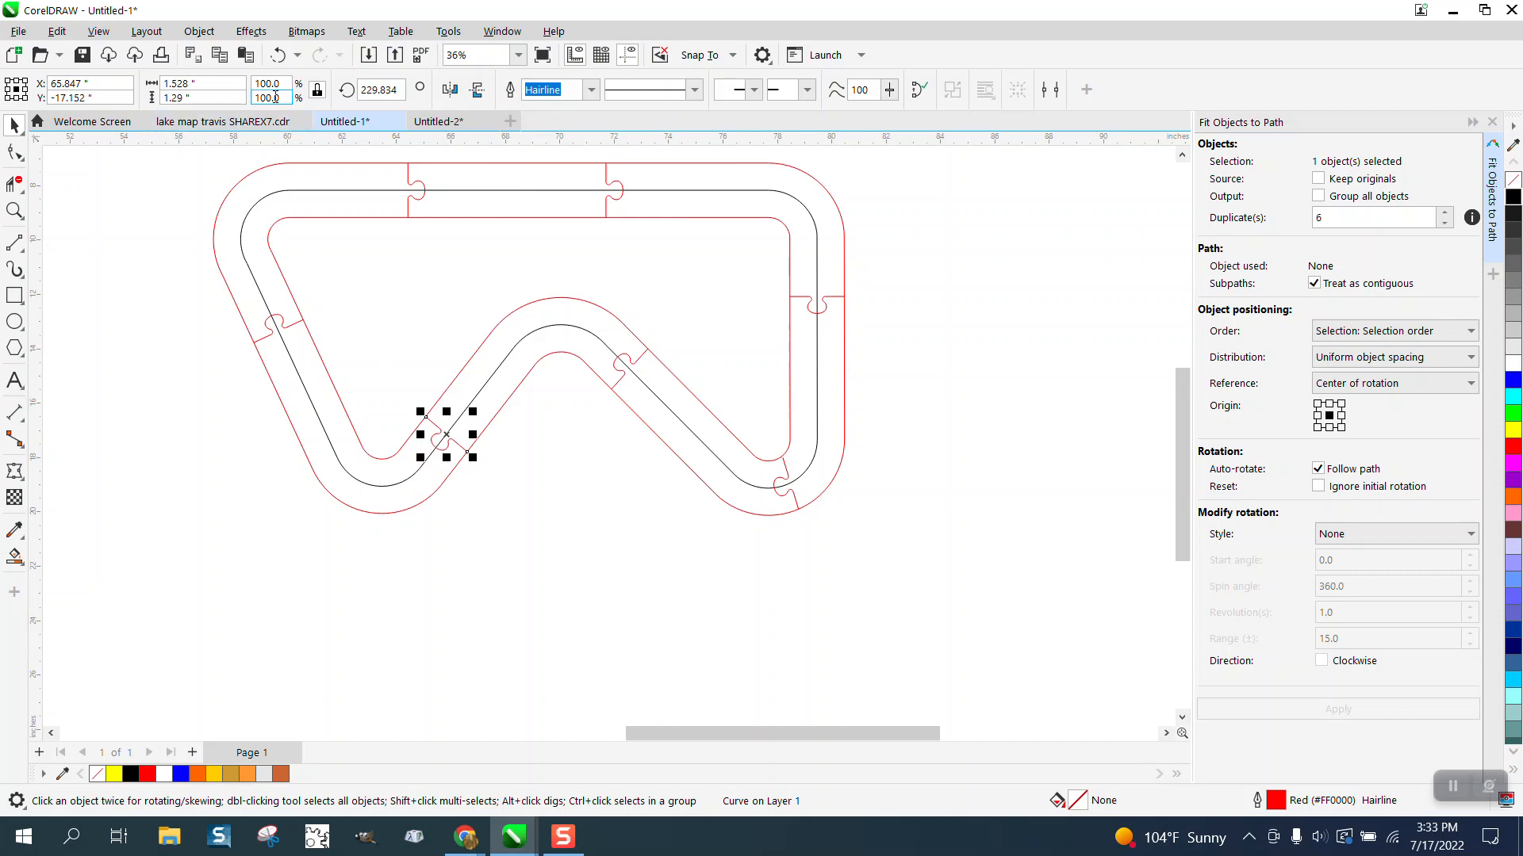
click(281, 57)
Step: Move the puzzle tab near the lower-left bend up along the track, snapping its outer end onto the outer red outline
click(14, 210)
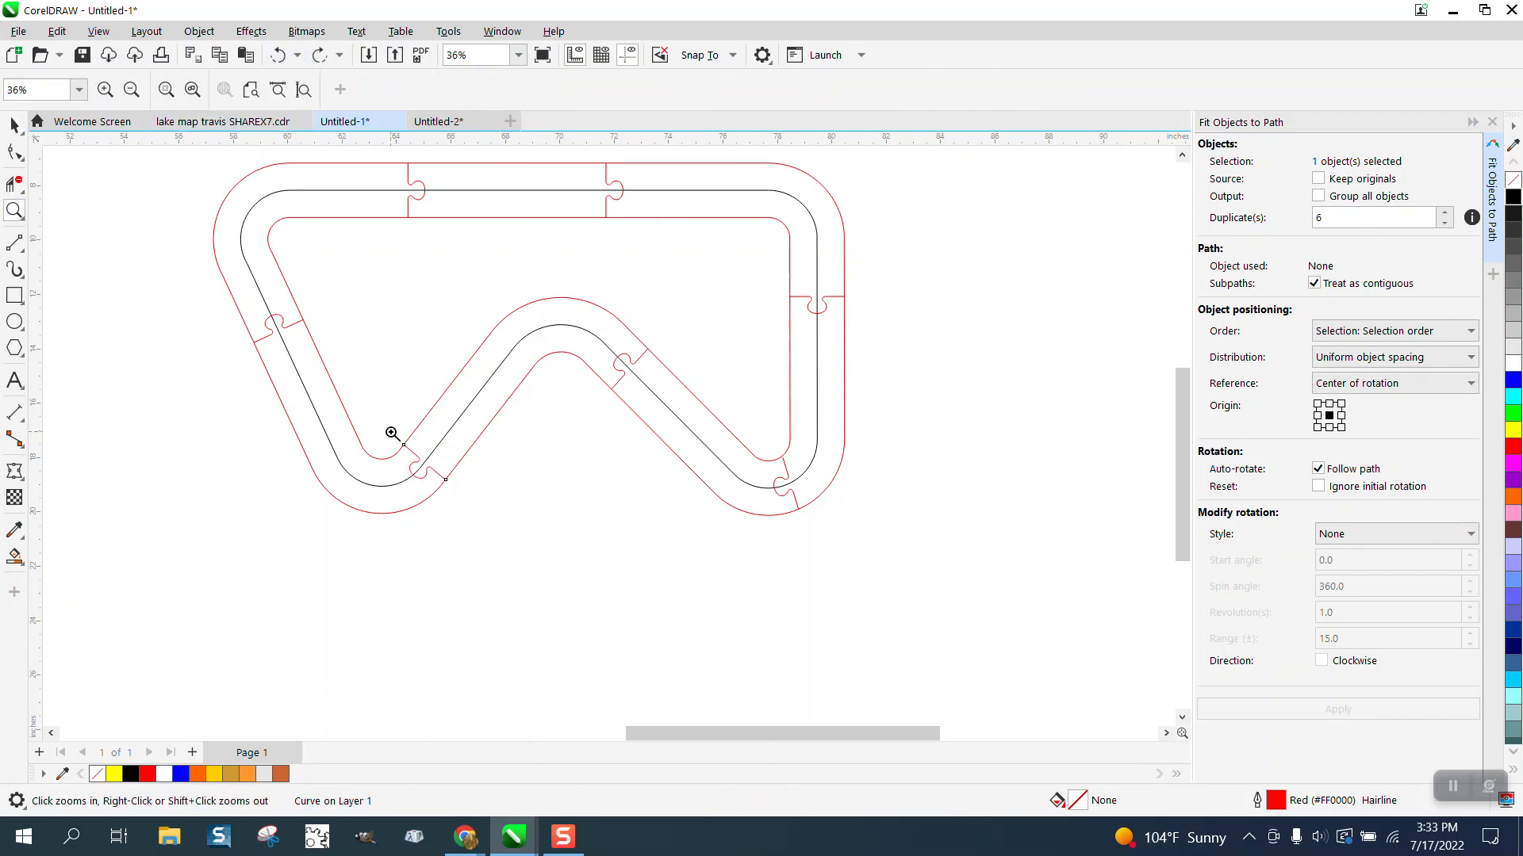
drag(391, 431, 513, 533)
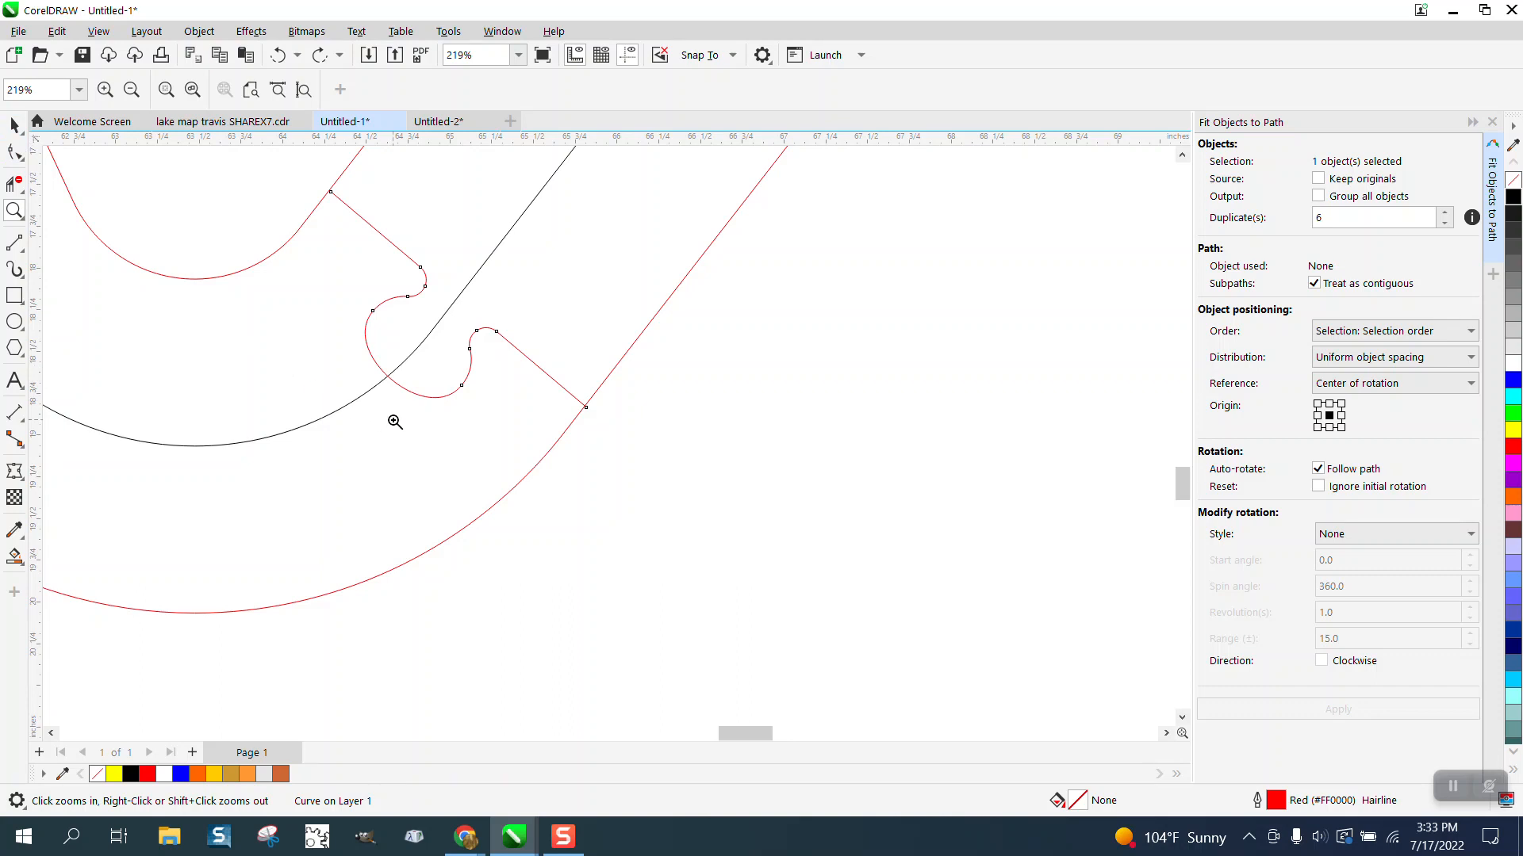
click(14, 125)
drag(584, 406, 681, 283)
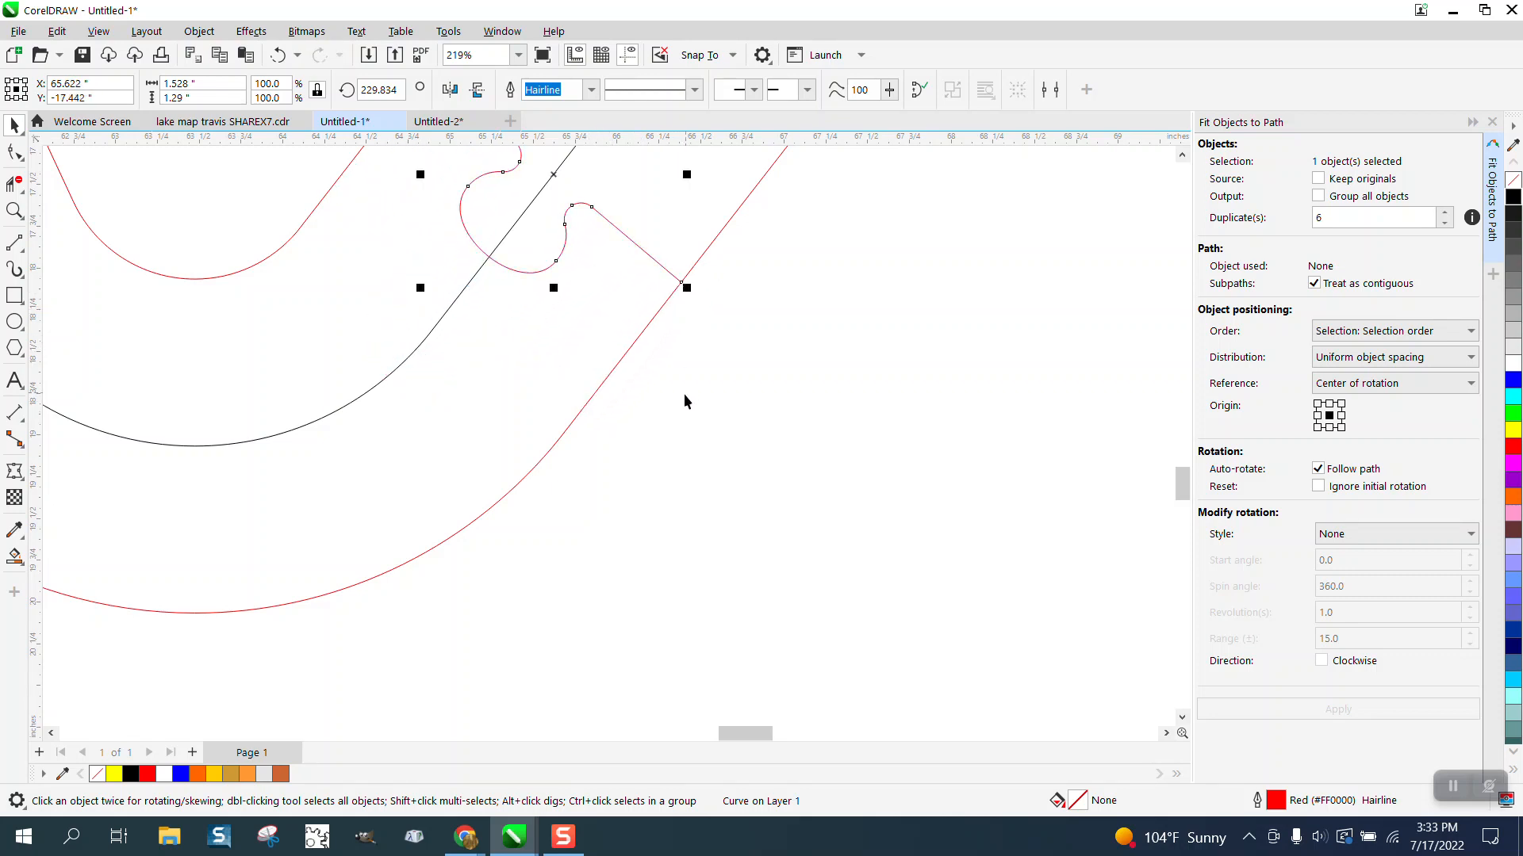
Step: Slide the same tab farther up the diagonal section to about X 66.406, Y -16.435 inches, and close the Fit Objects to Path docker
scroll(658, 429, down, 2)
click(14, 210)
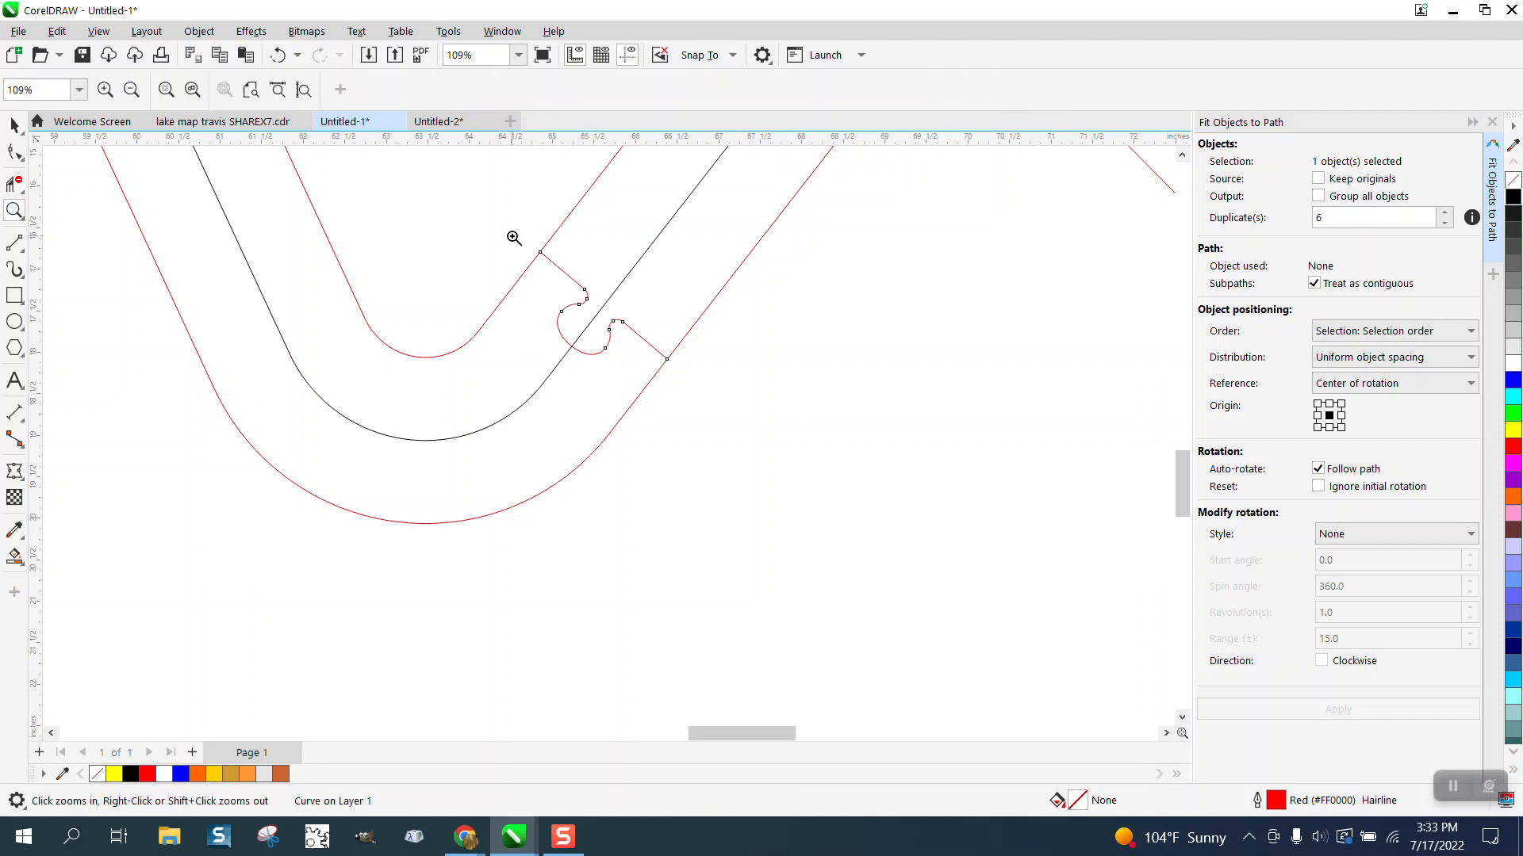
drag(513, 236, 605, 289)
scroll(289, 259, down, 8)
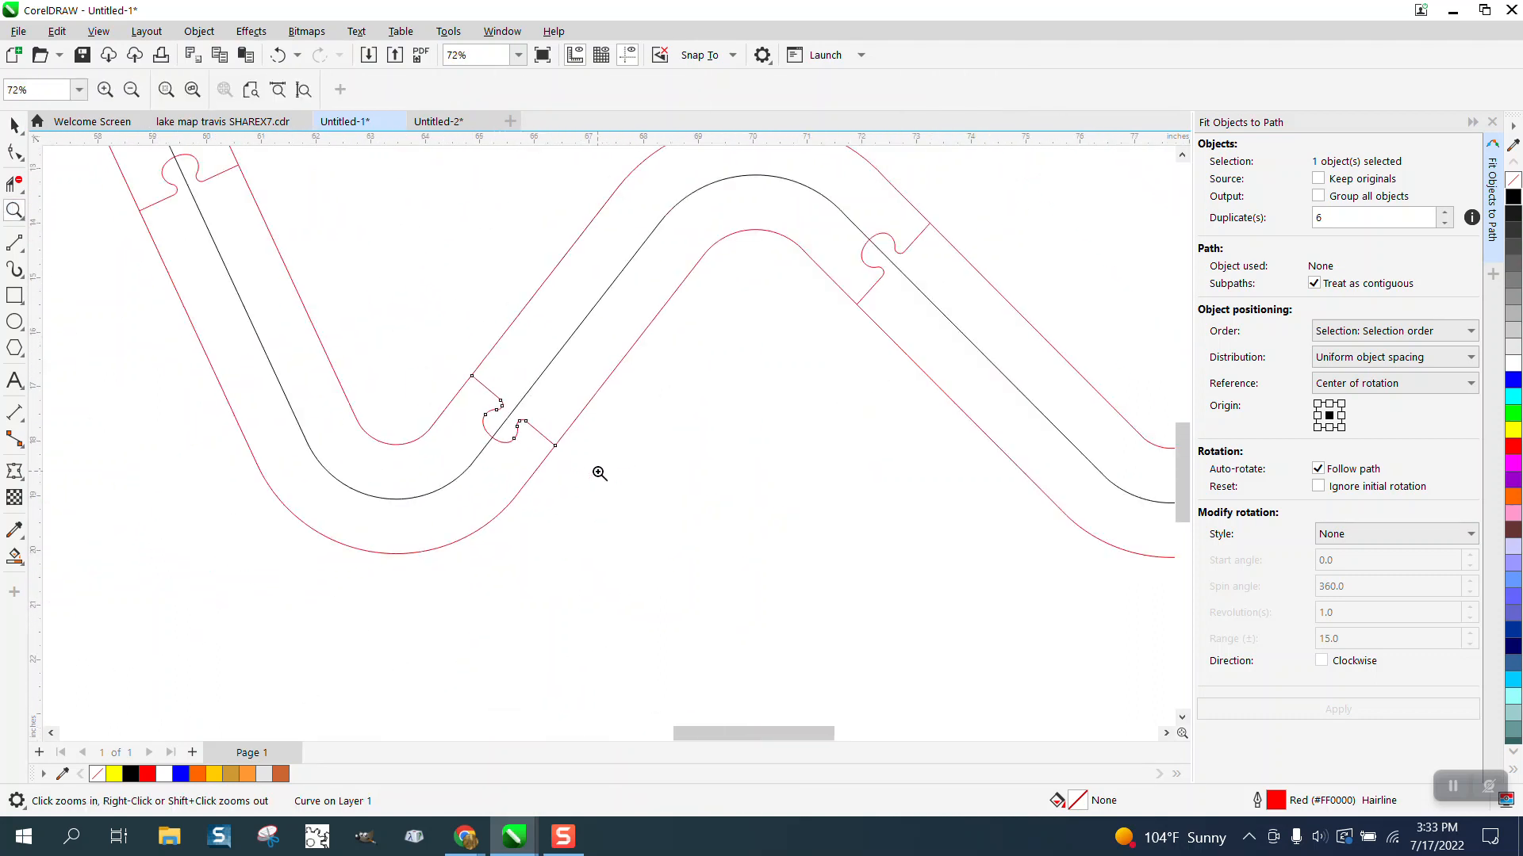
click(14, 125)
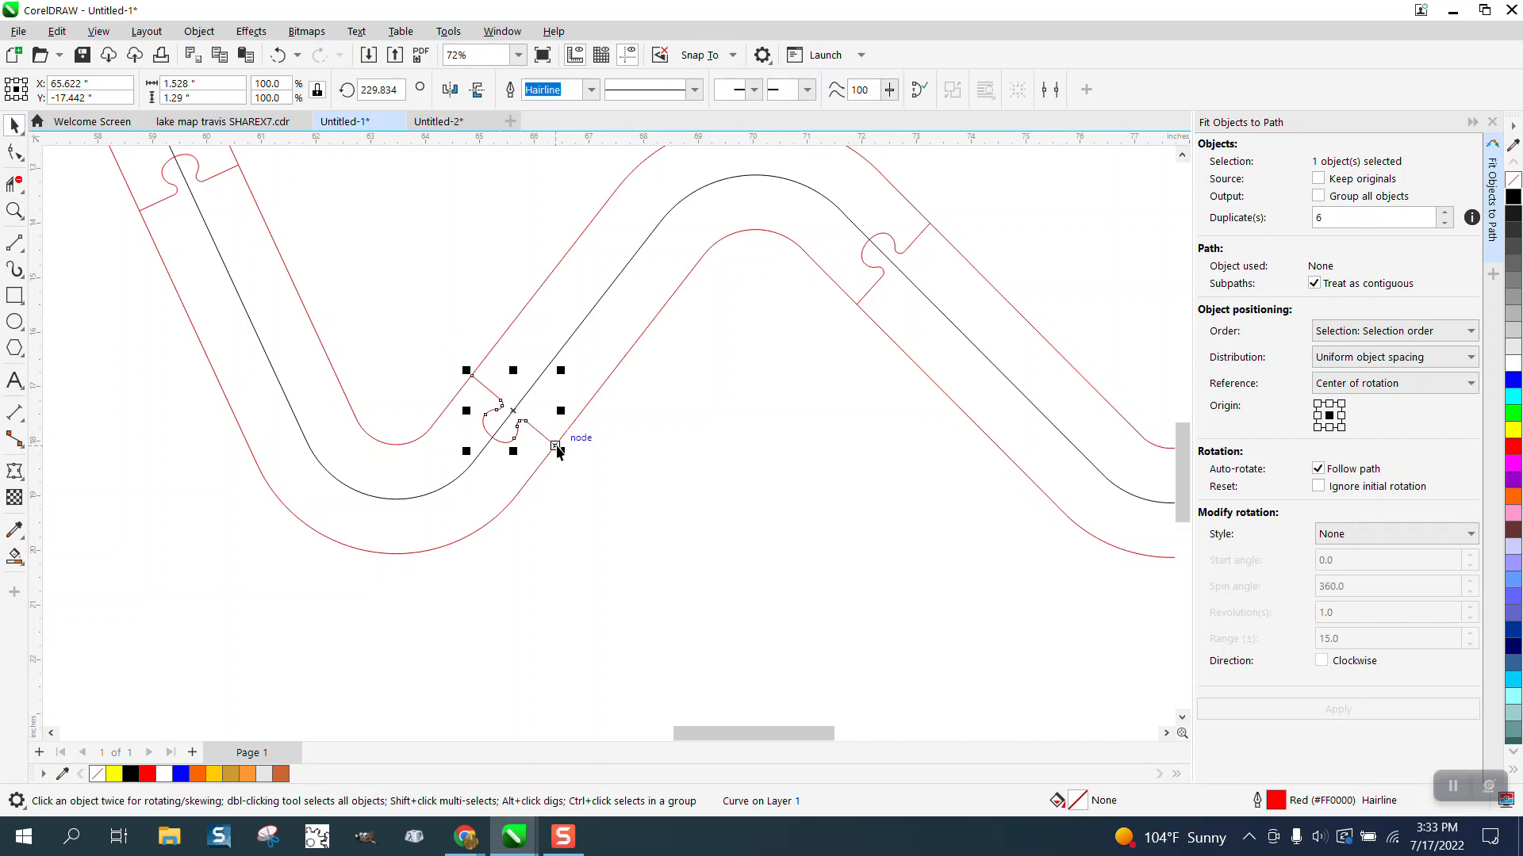
drag(556, 446, 598, 388)
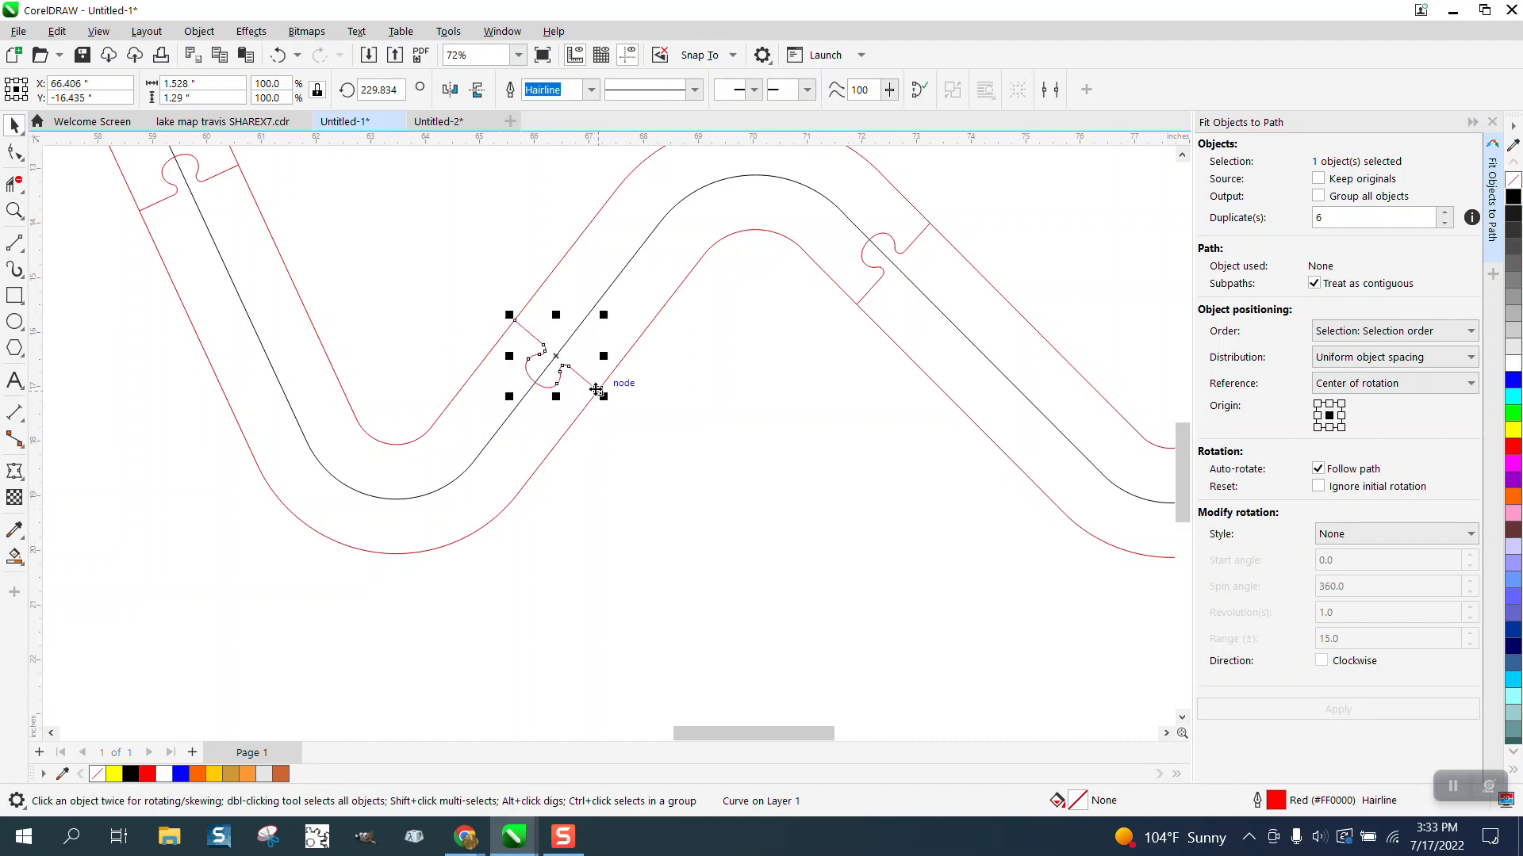
scroll(560, 473, down, 3)
click(280, 458)
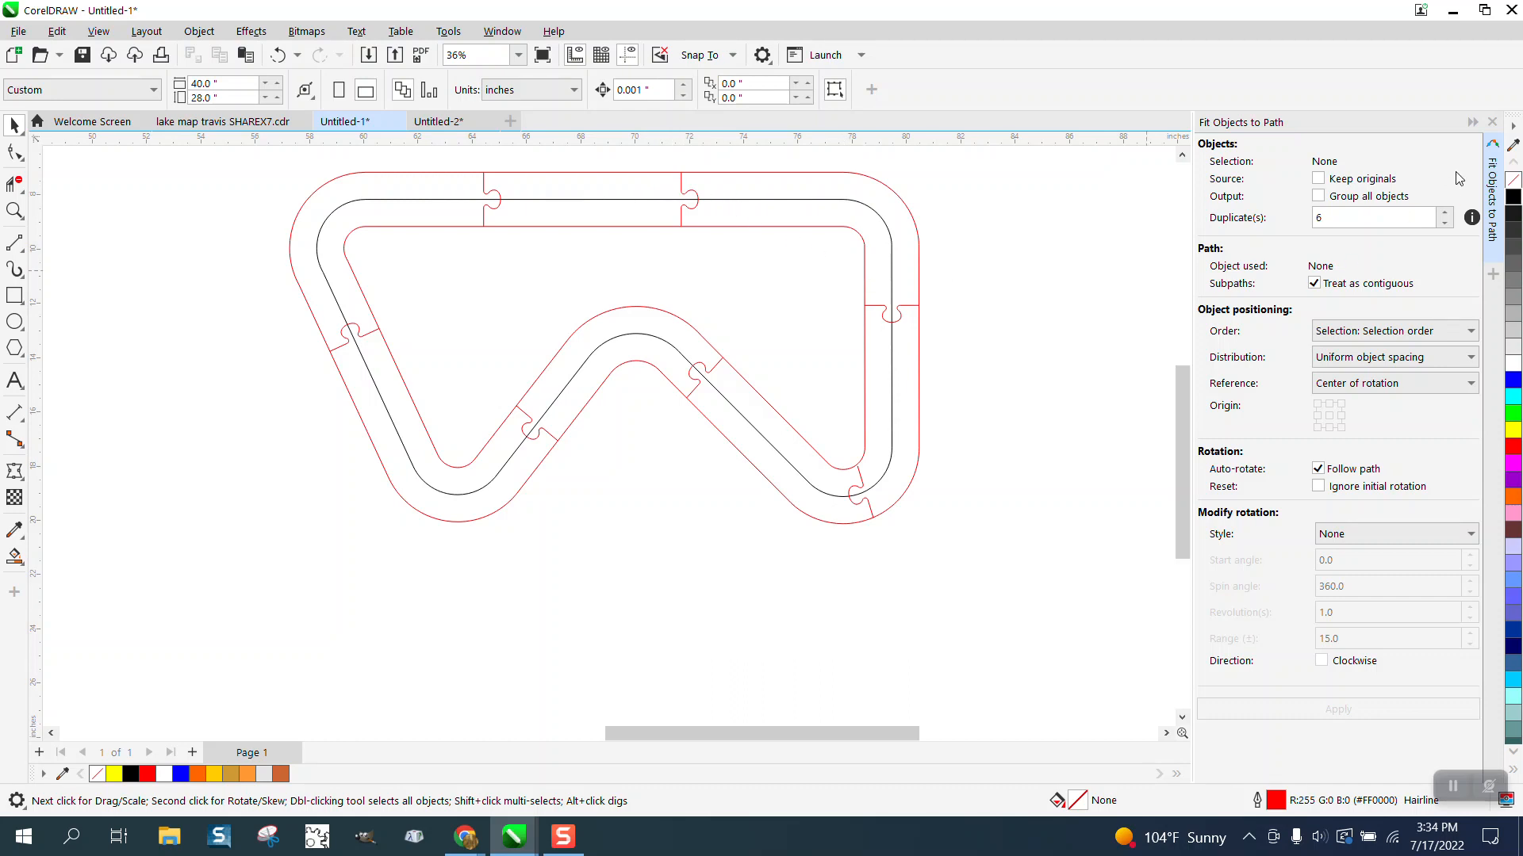
click(1492, 124)
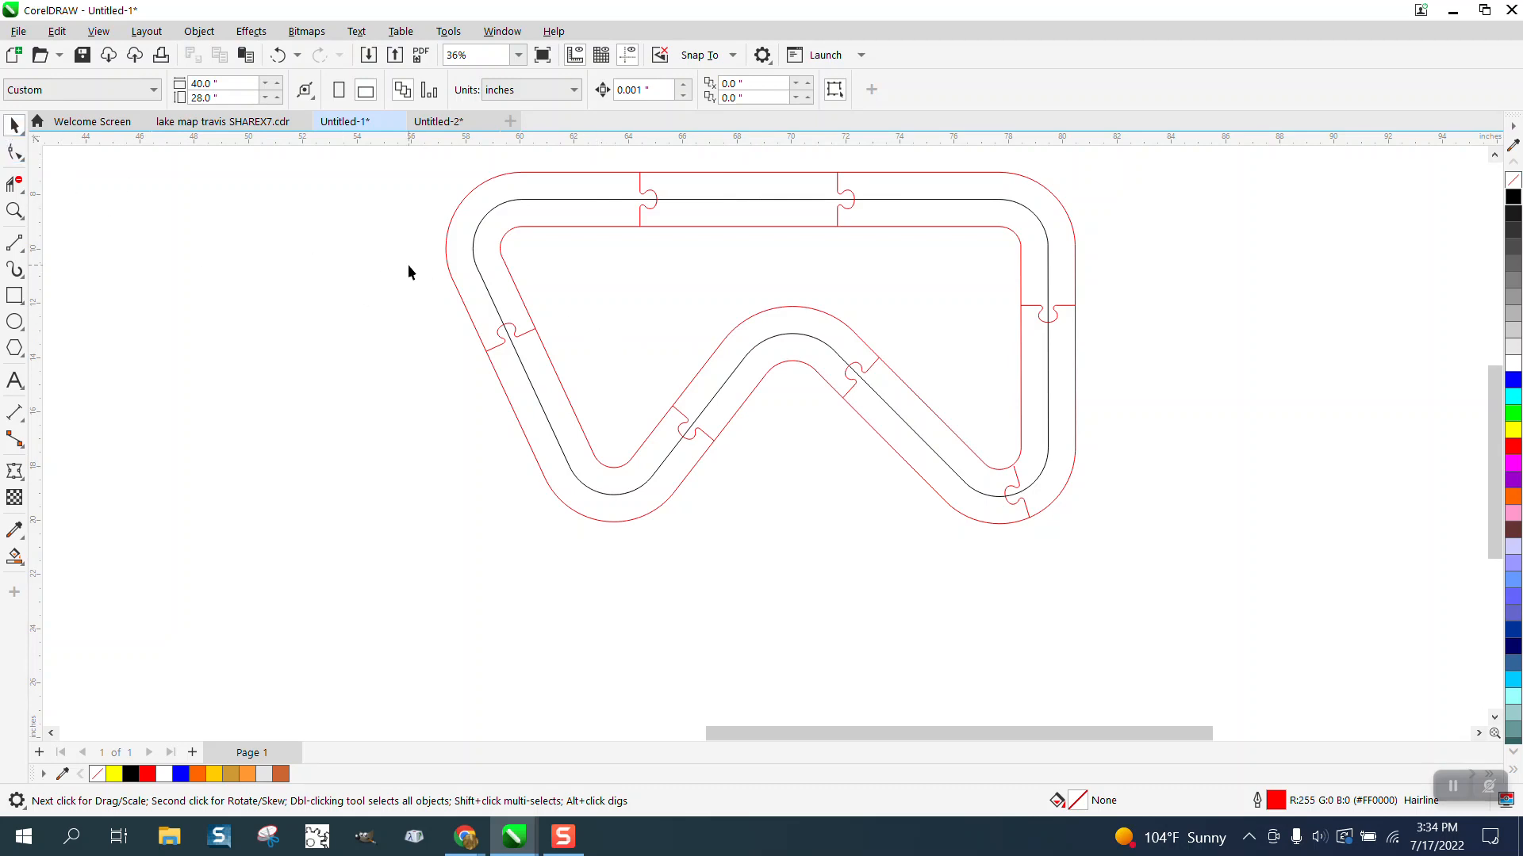
Step: Rotate the puzzle tab in the lower-right bend to about 201.94 degrees, pivoting around its end on the outer red outline
scroll(448, 272, down, 1)
drag(923, 503, 991, 525)
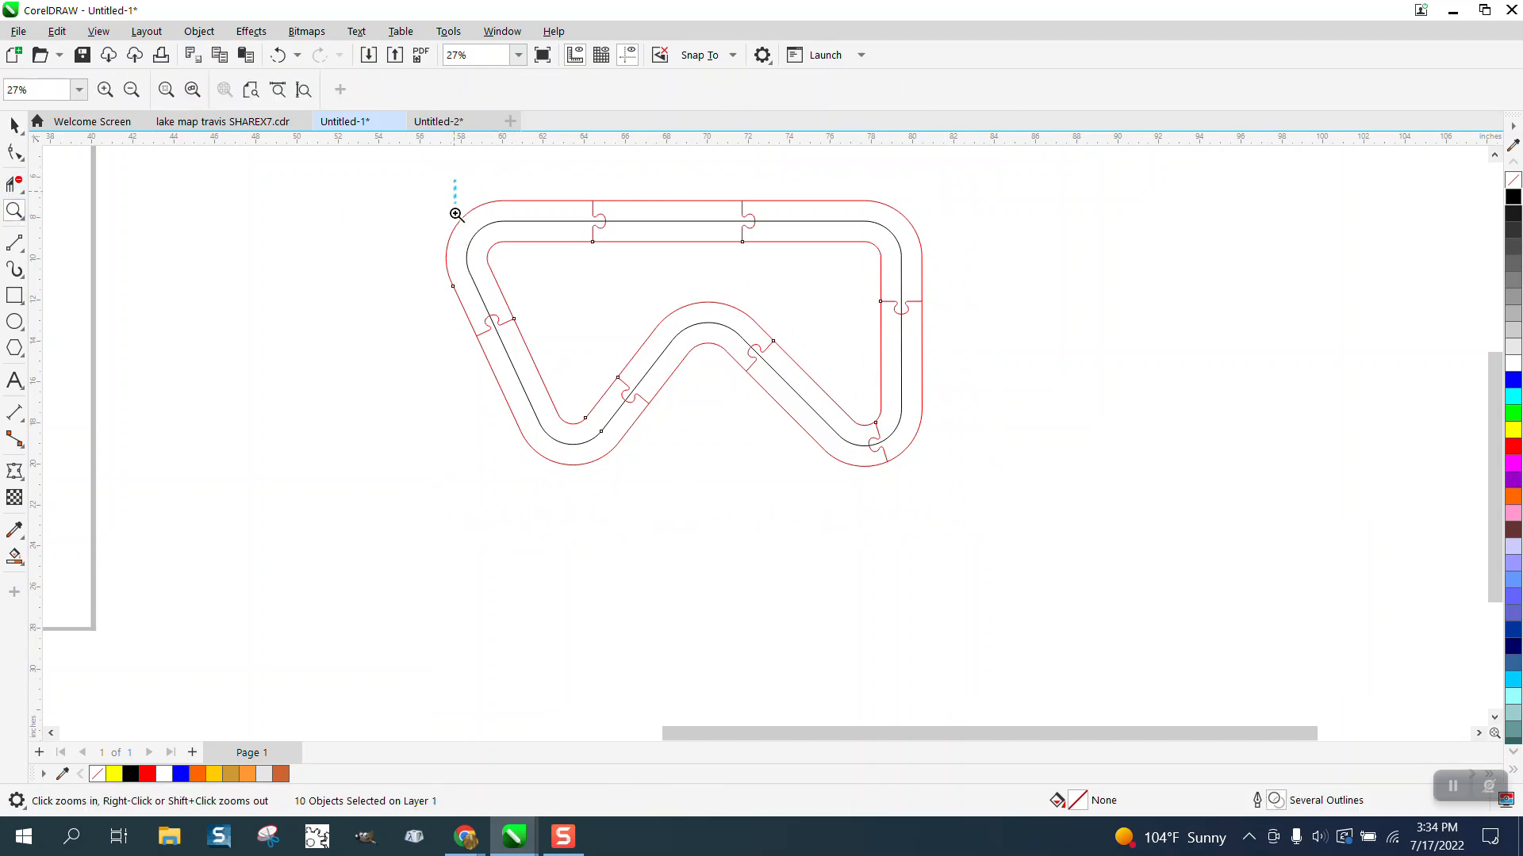
drag(456, 214, 987, 510)
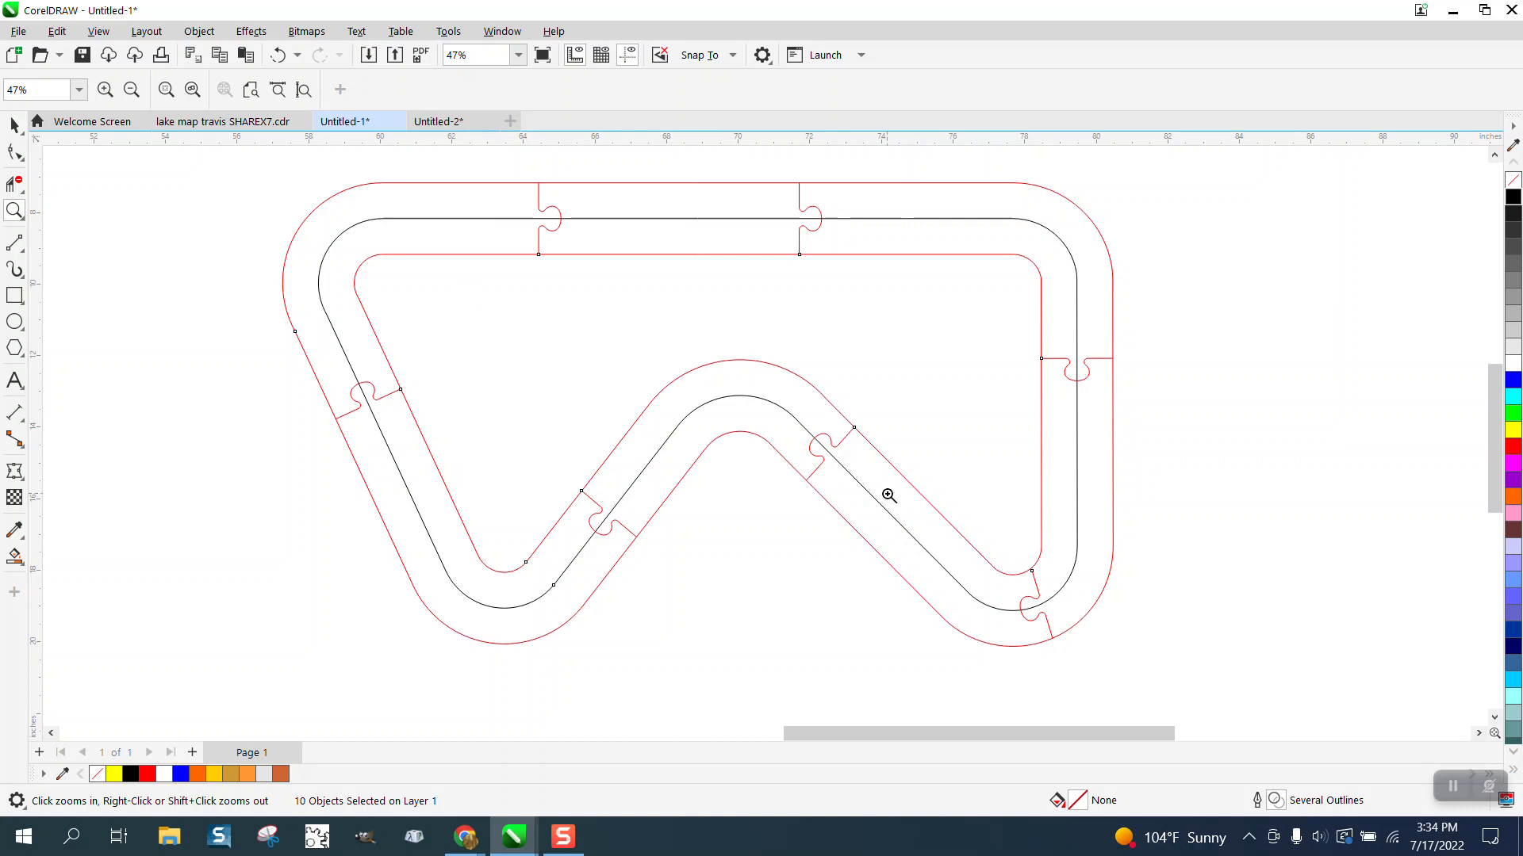
drag(1007, 577, 1158, 693)
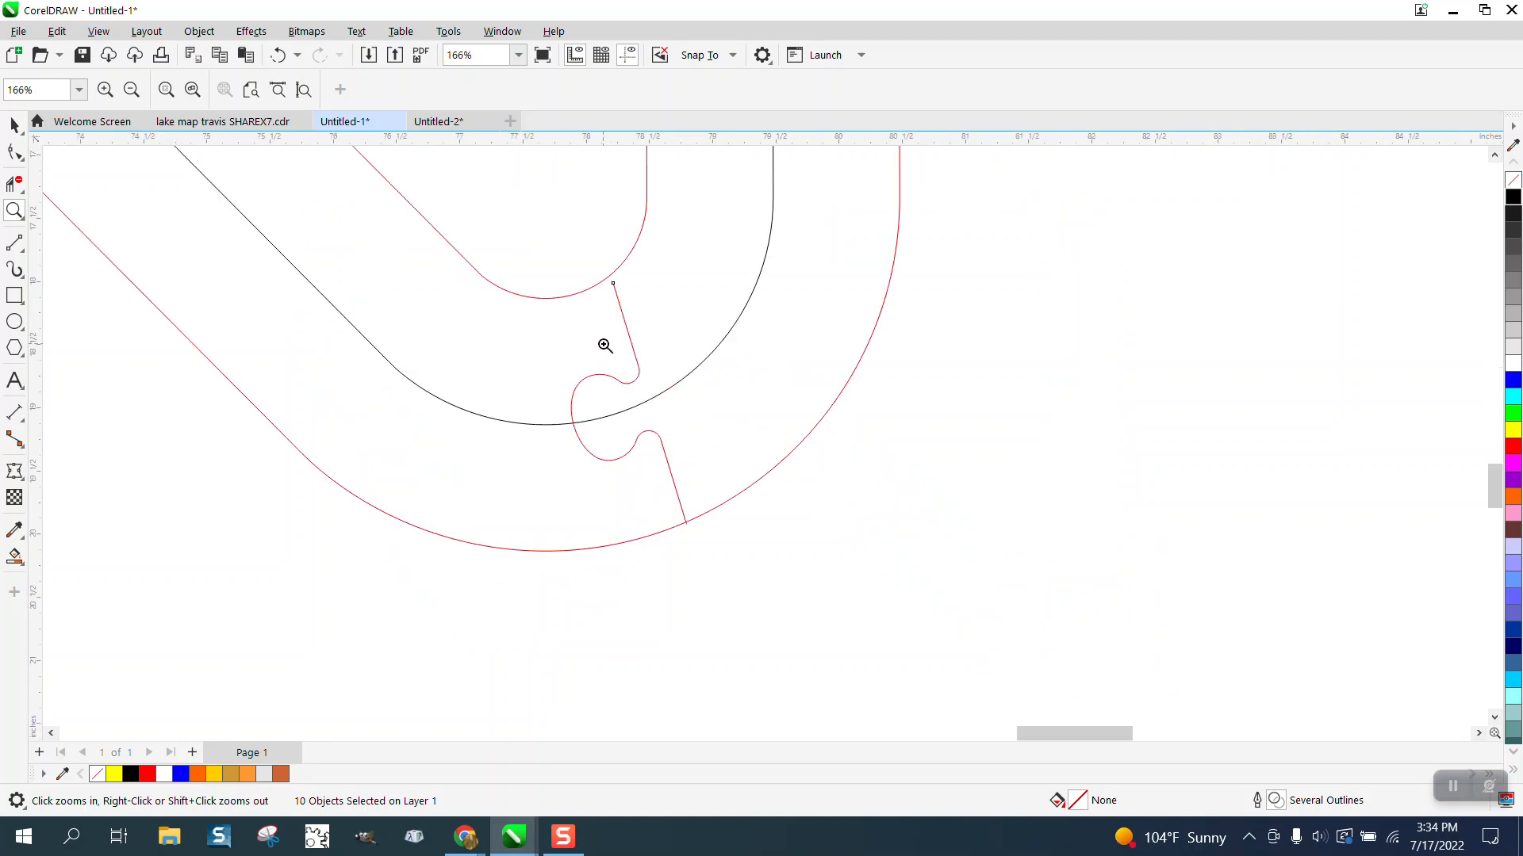
click(15, 151)
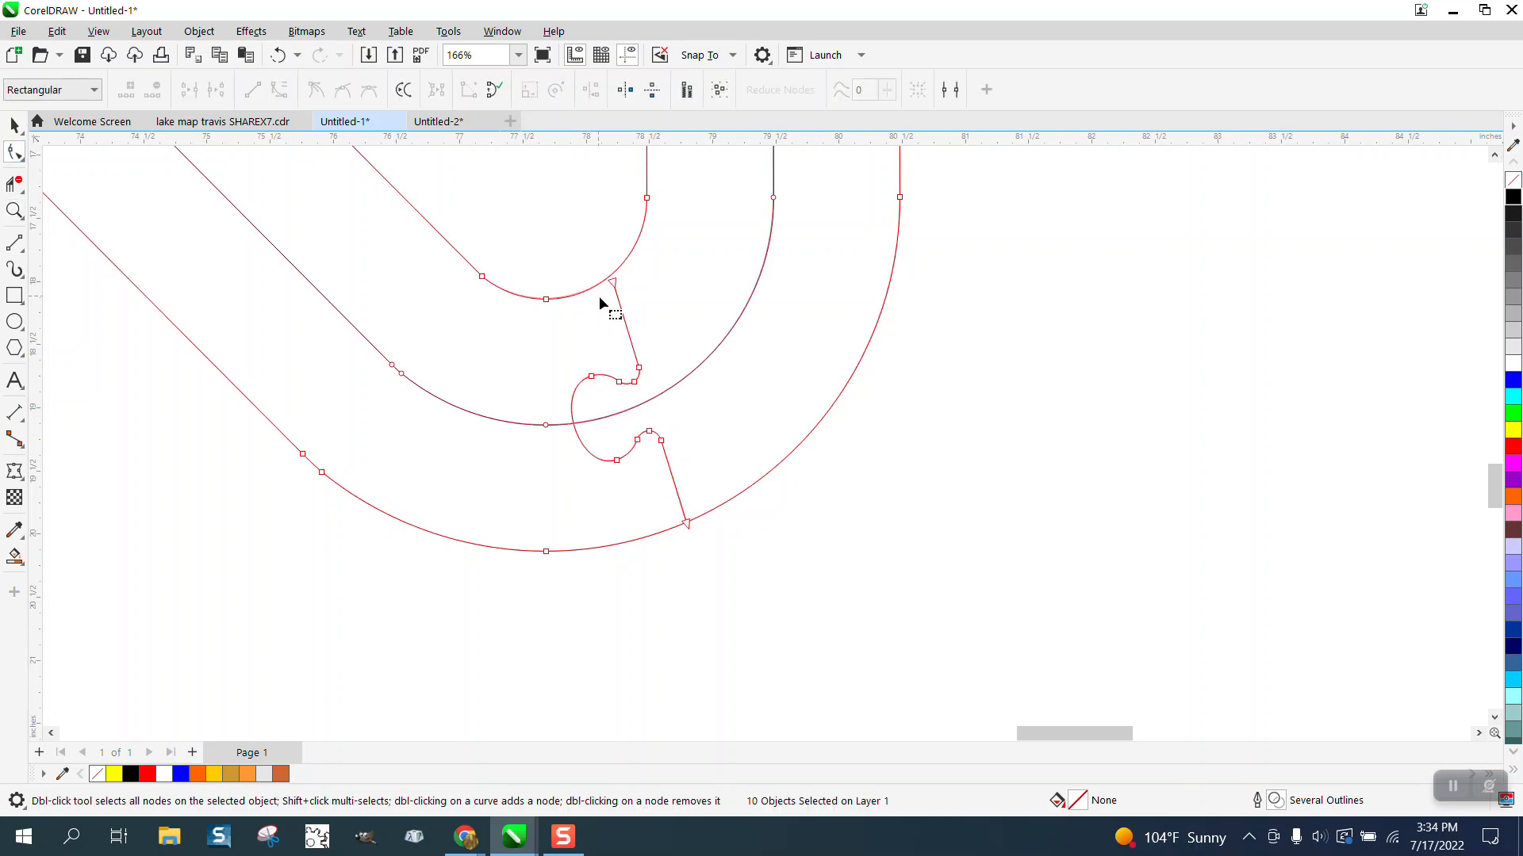
click(14, 125)
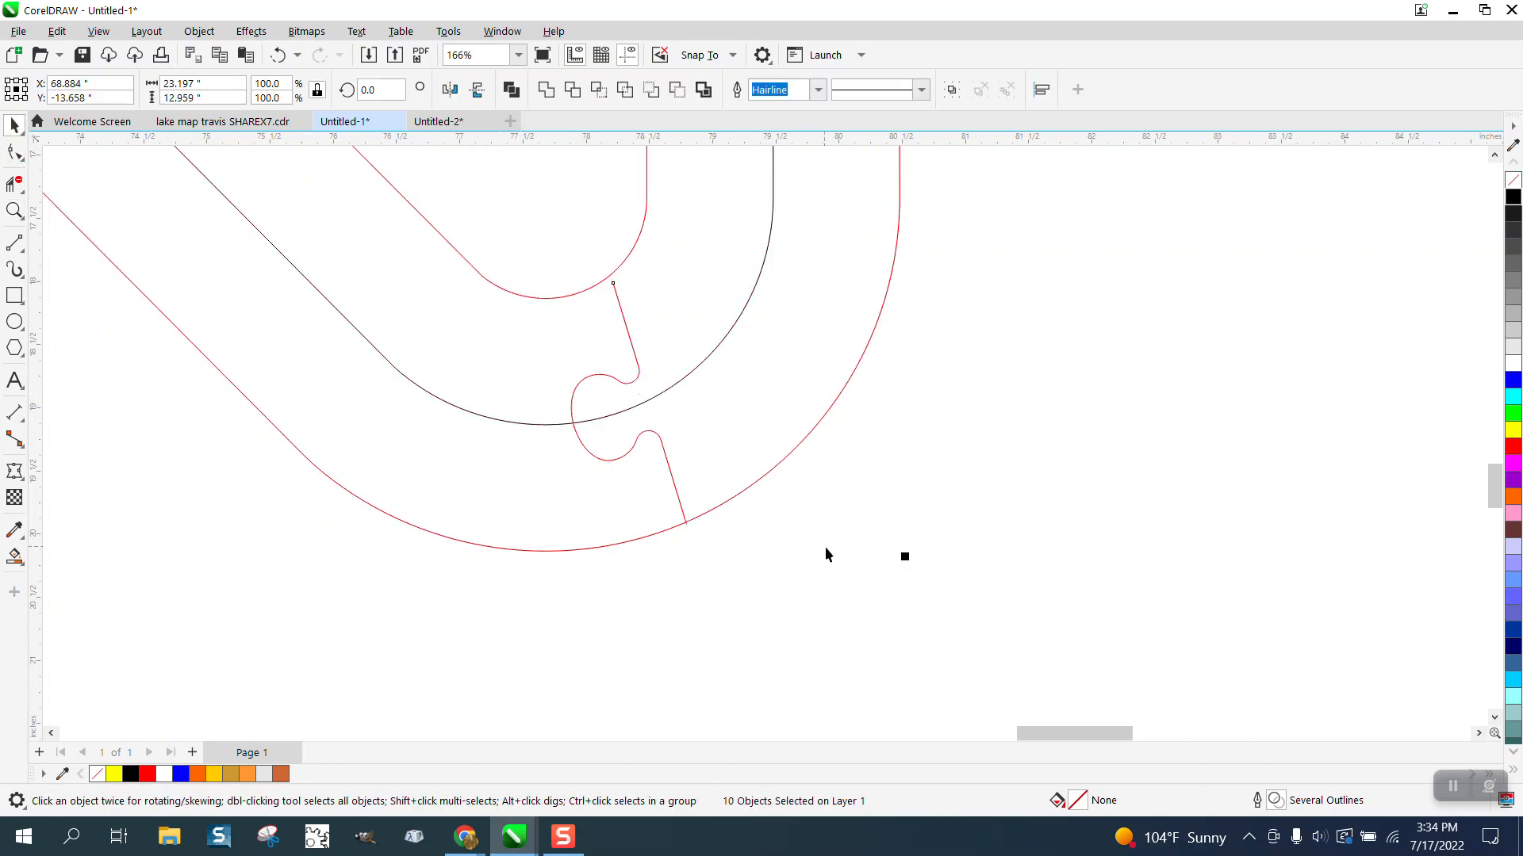
drag(1002, 213, 547, 588)
click(687, 524)
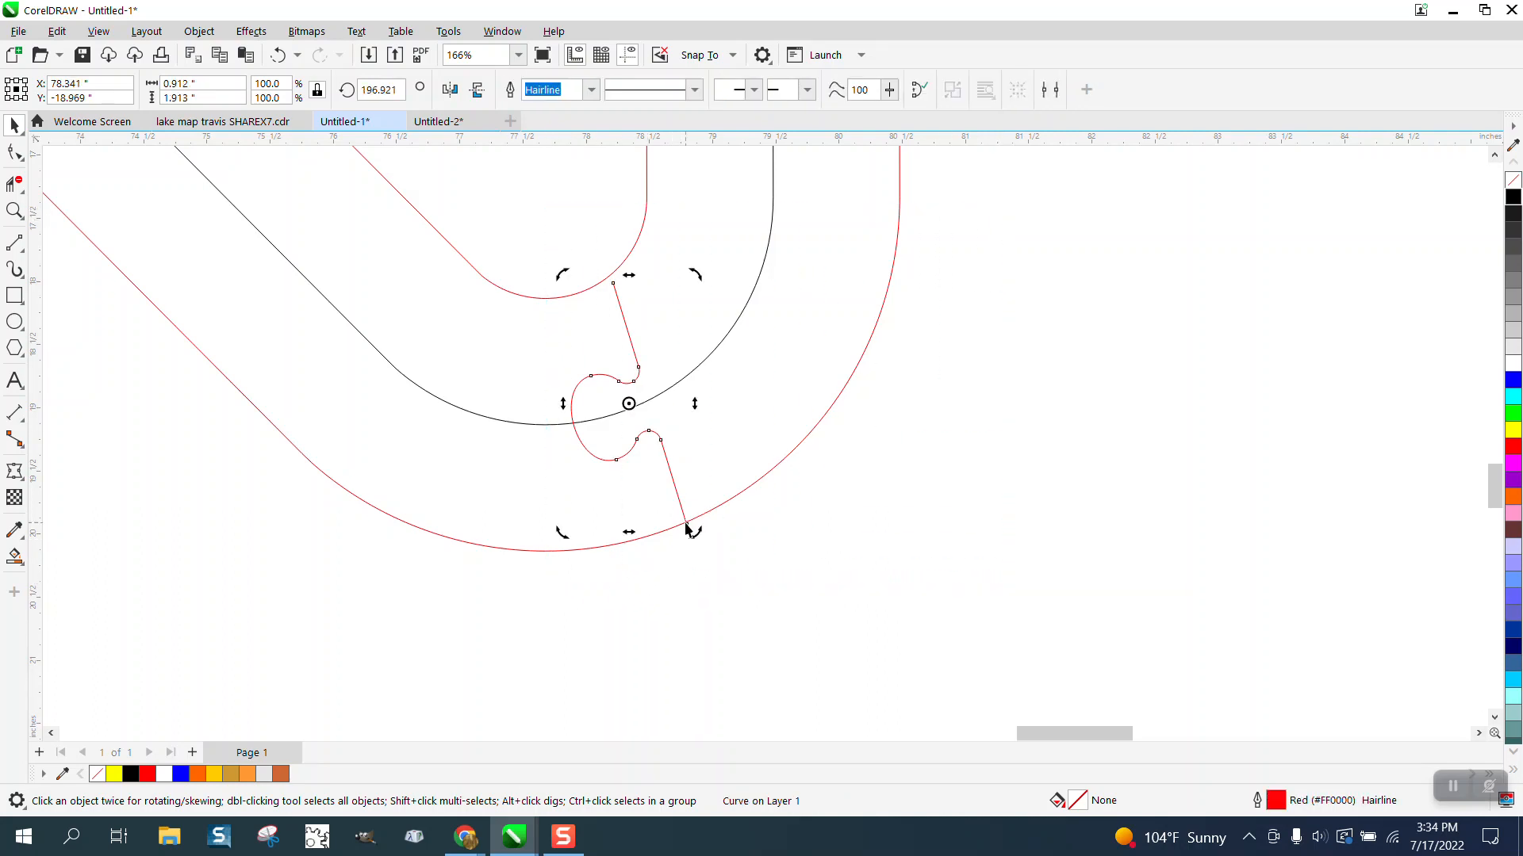
drag(653, 442, 686, 523)
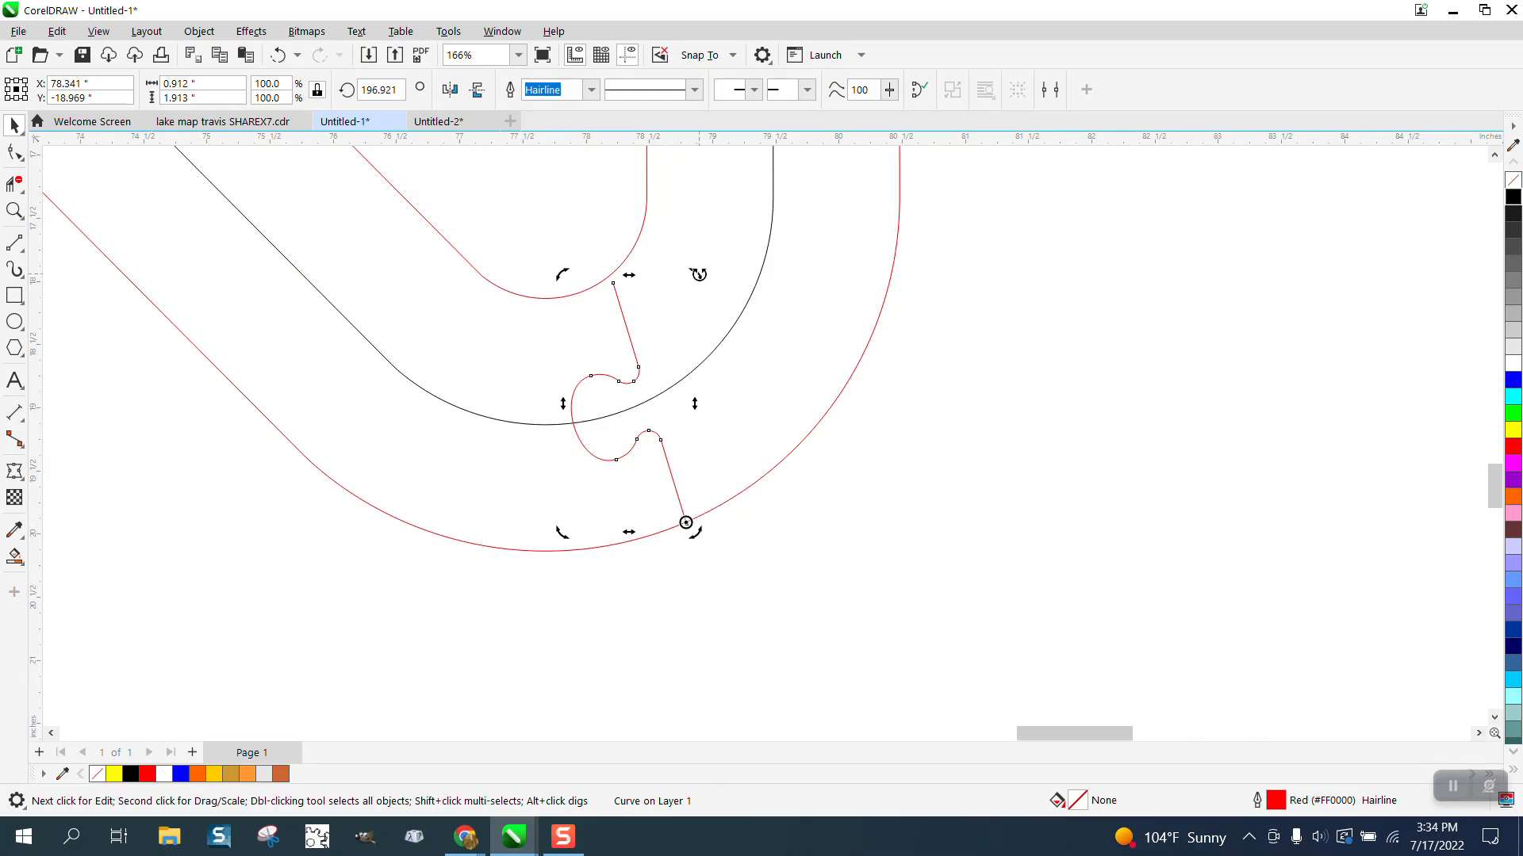
drag(697, 274, 672, 278)
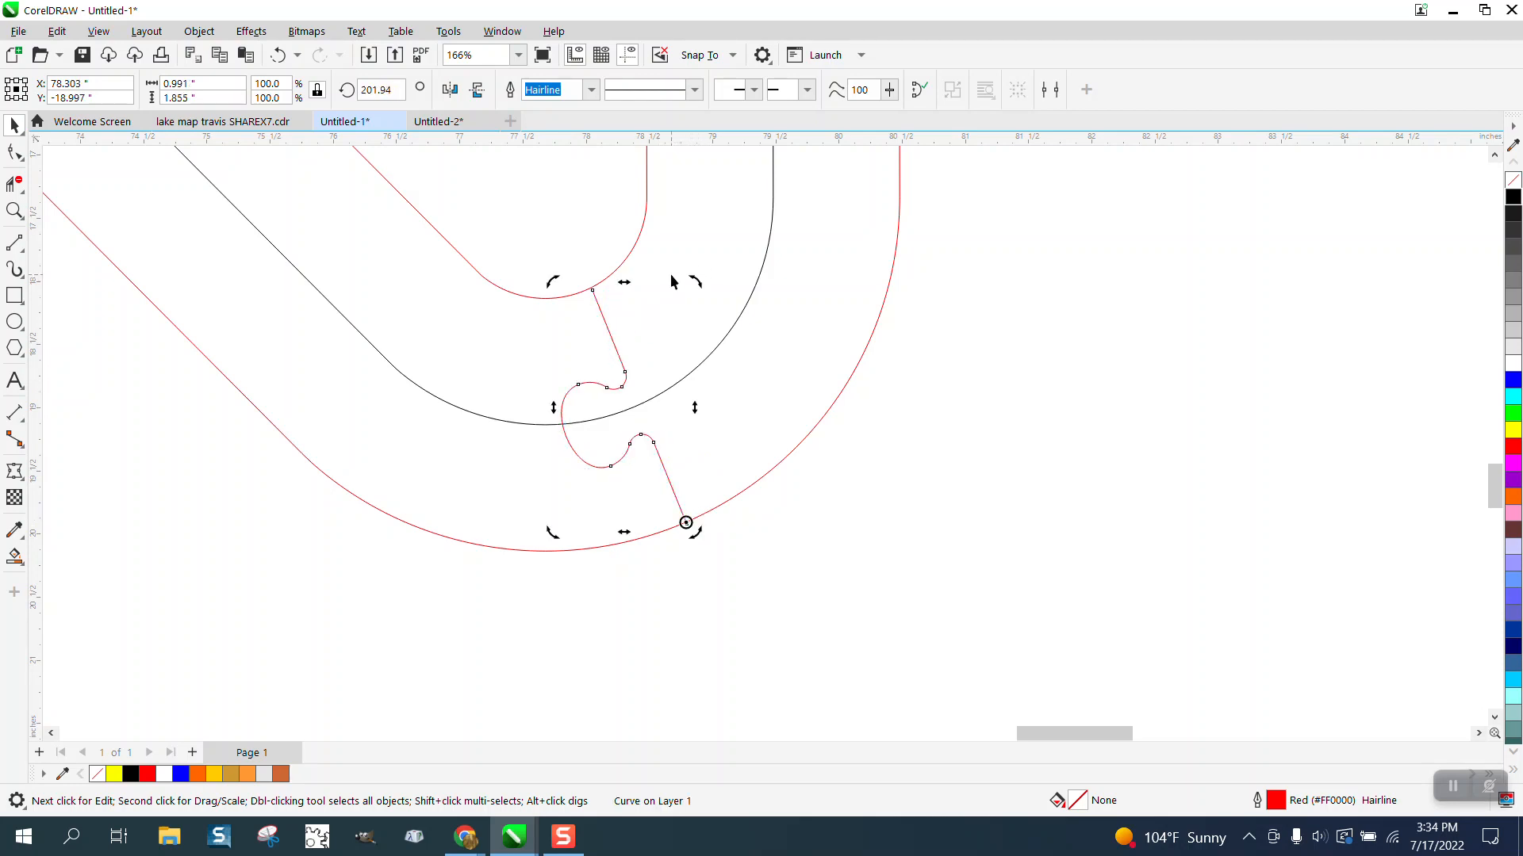
Step: Extend the rotated tab's inner end past the inner red outline and trim the overhang with Virtual Segment Delete
click(15, 211)
drag(530, 269, 670, 344)
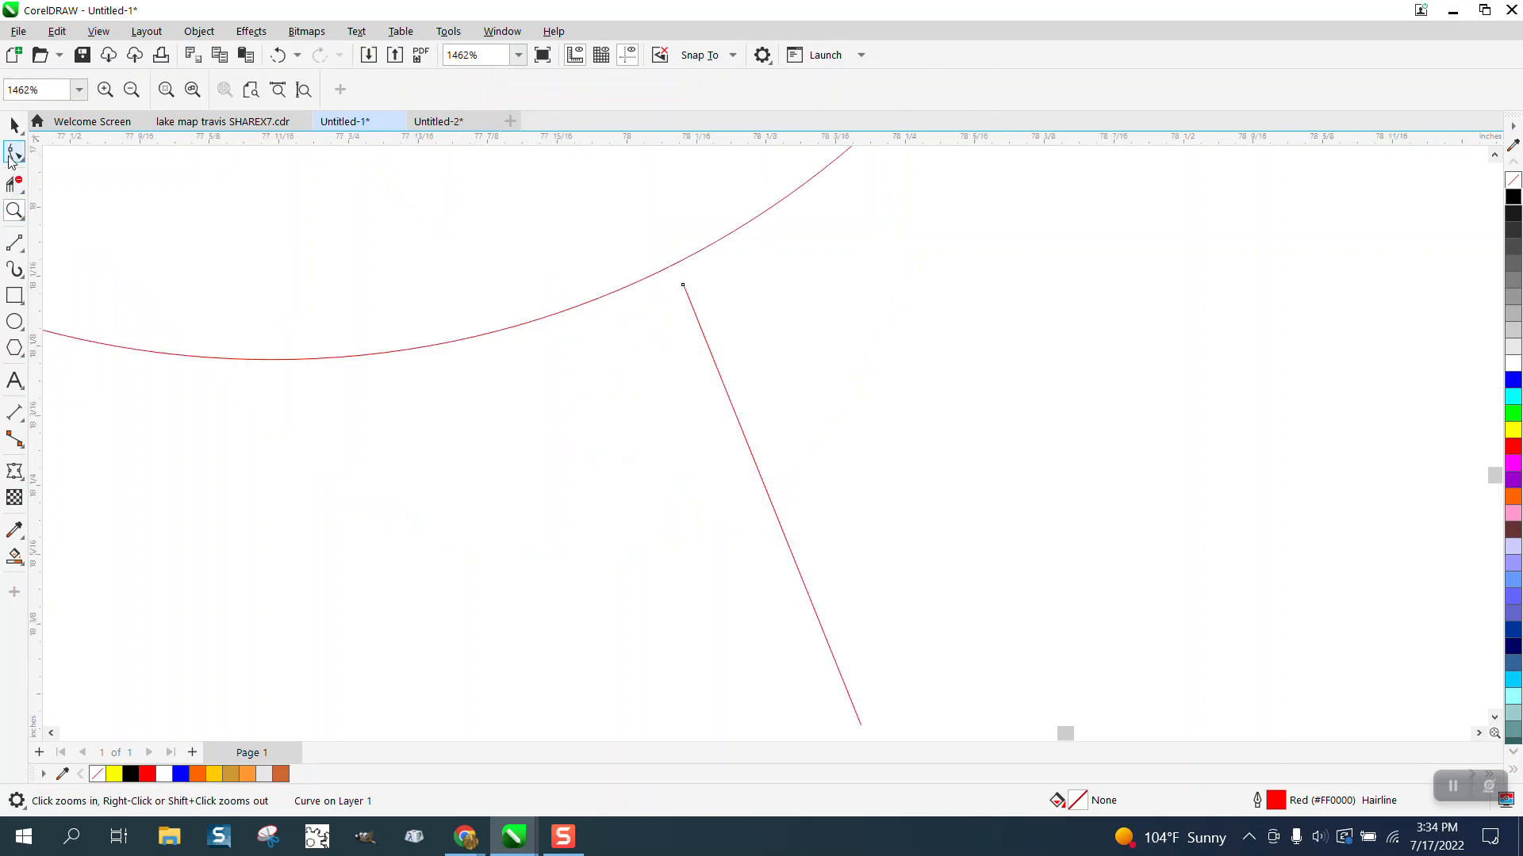
drag(682, 284, 652, 240)
click(15, 183)
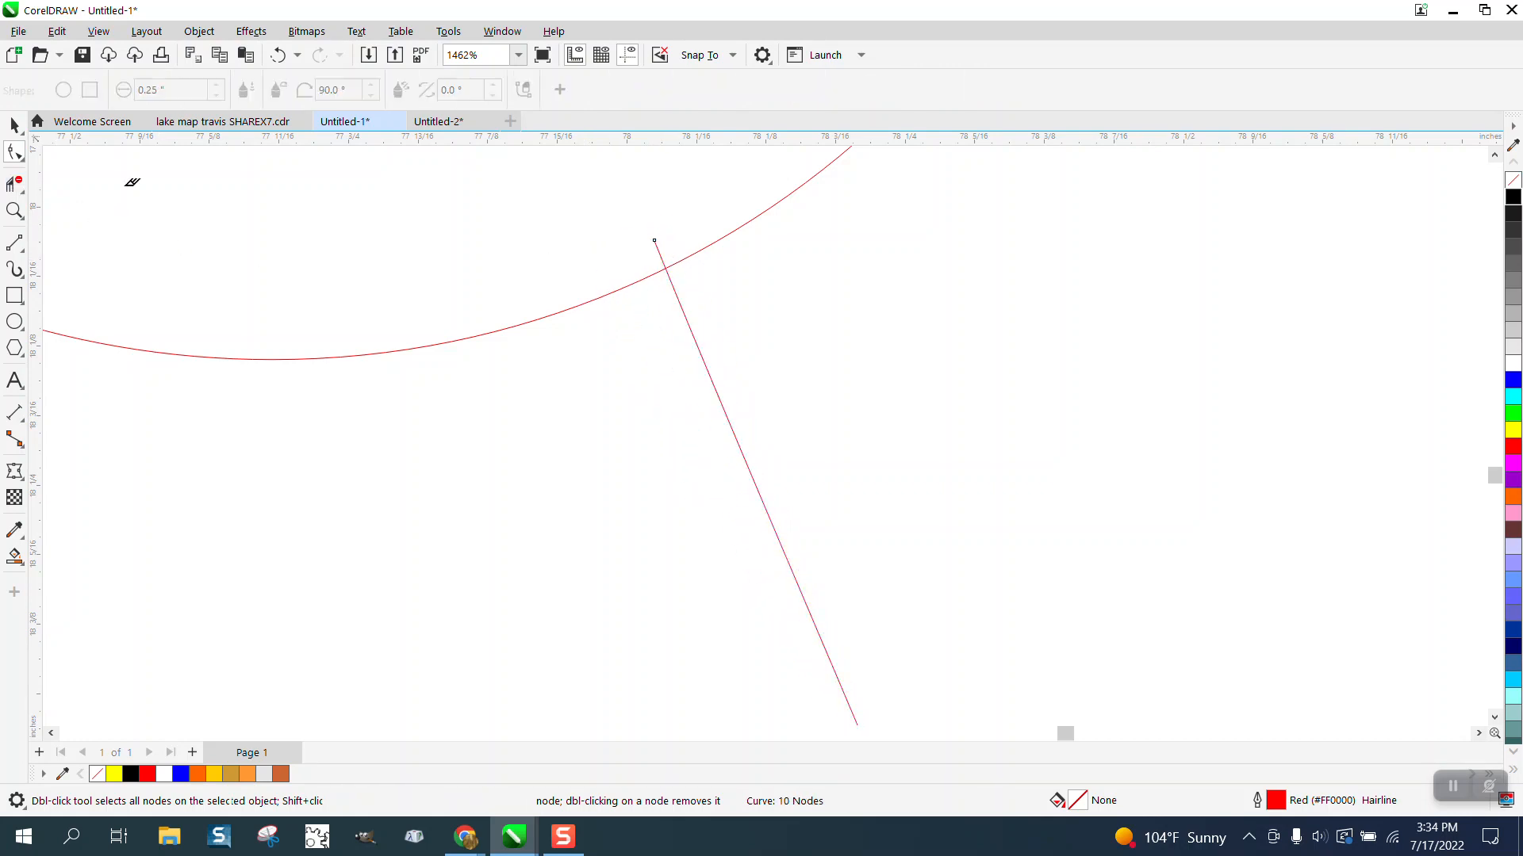
Step: Trim the rotated tab's lower overhang beyond the outer red outline with Virtual Segment Delete
scroll(380, 242, down, 6)
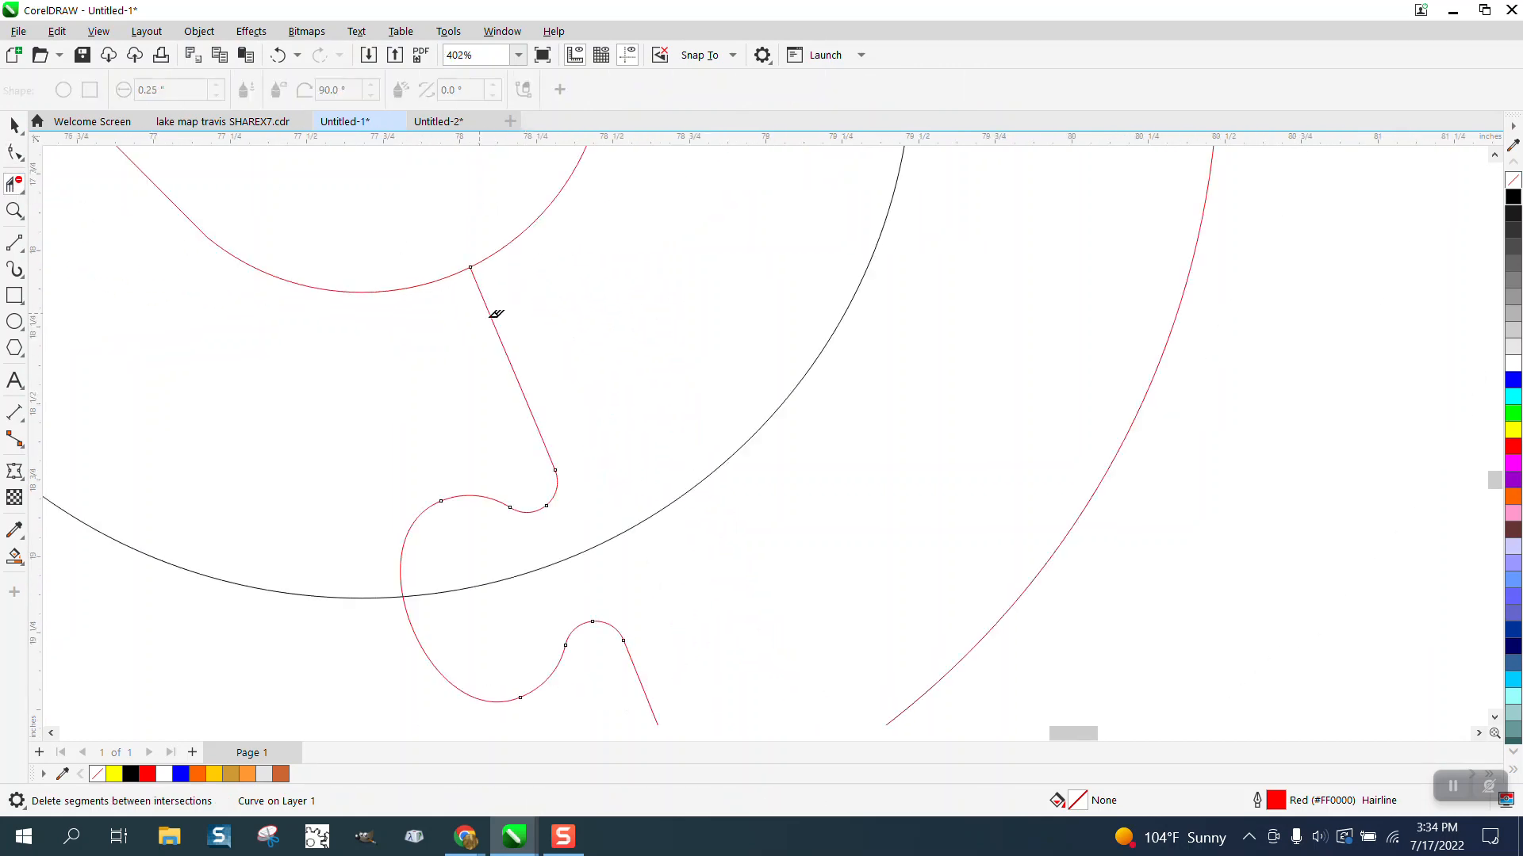
scroll(588, 389, down, 3)
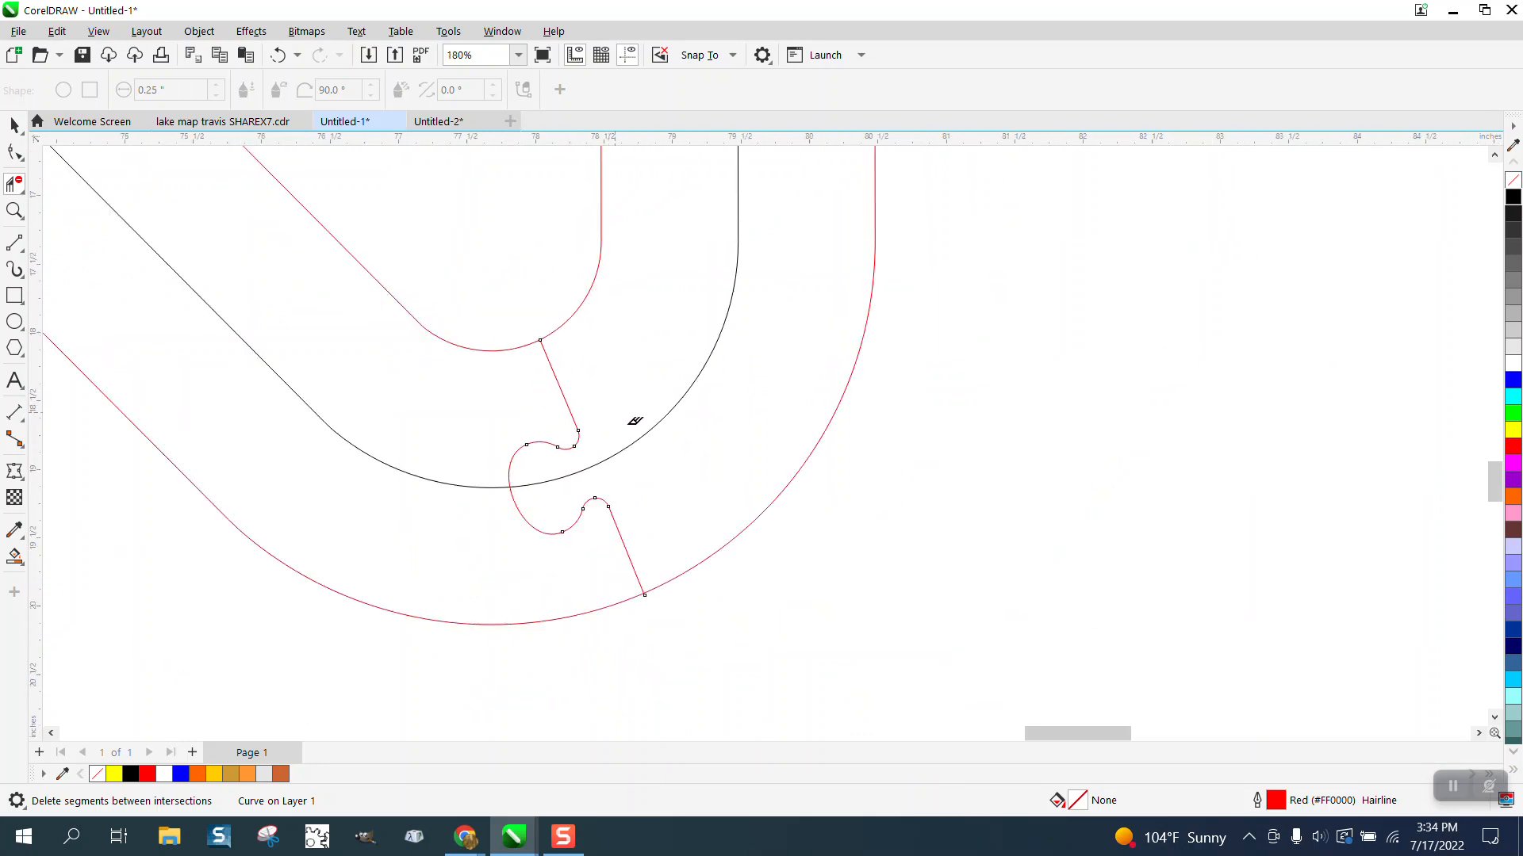
click(14, 210)
drag(639, 580, 751, 653)
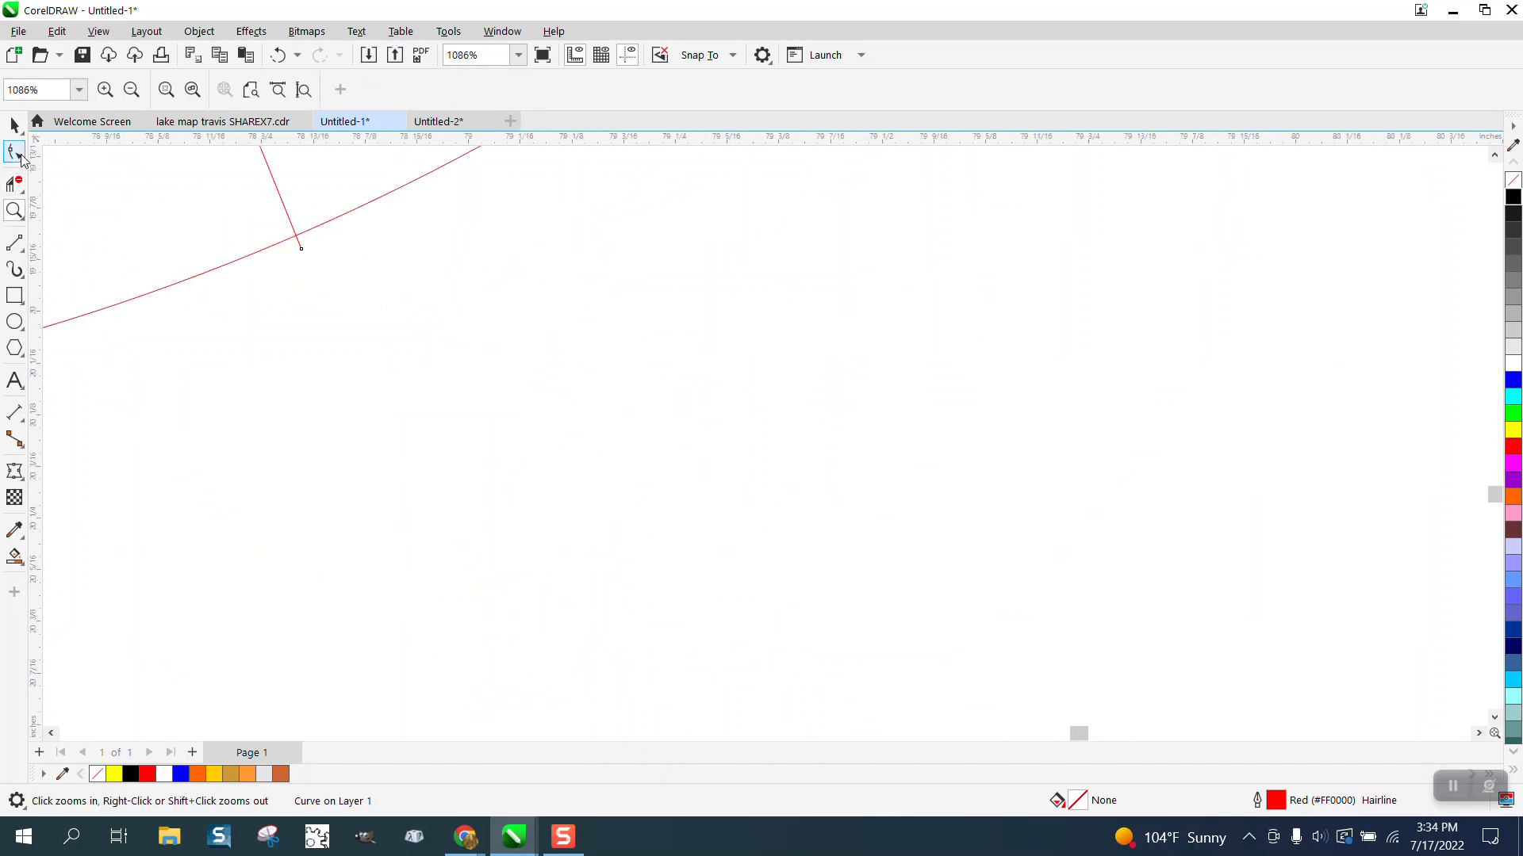
click(14, 184)
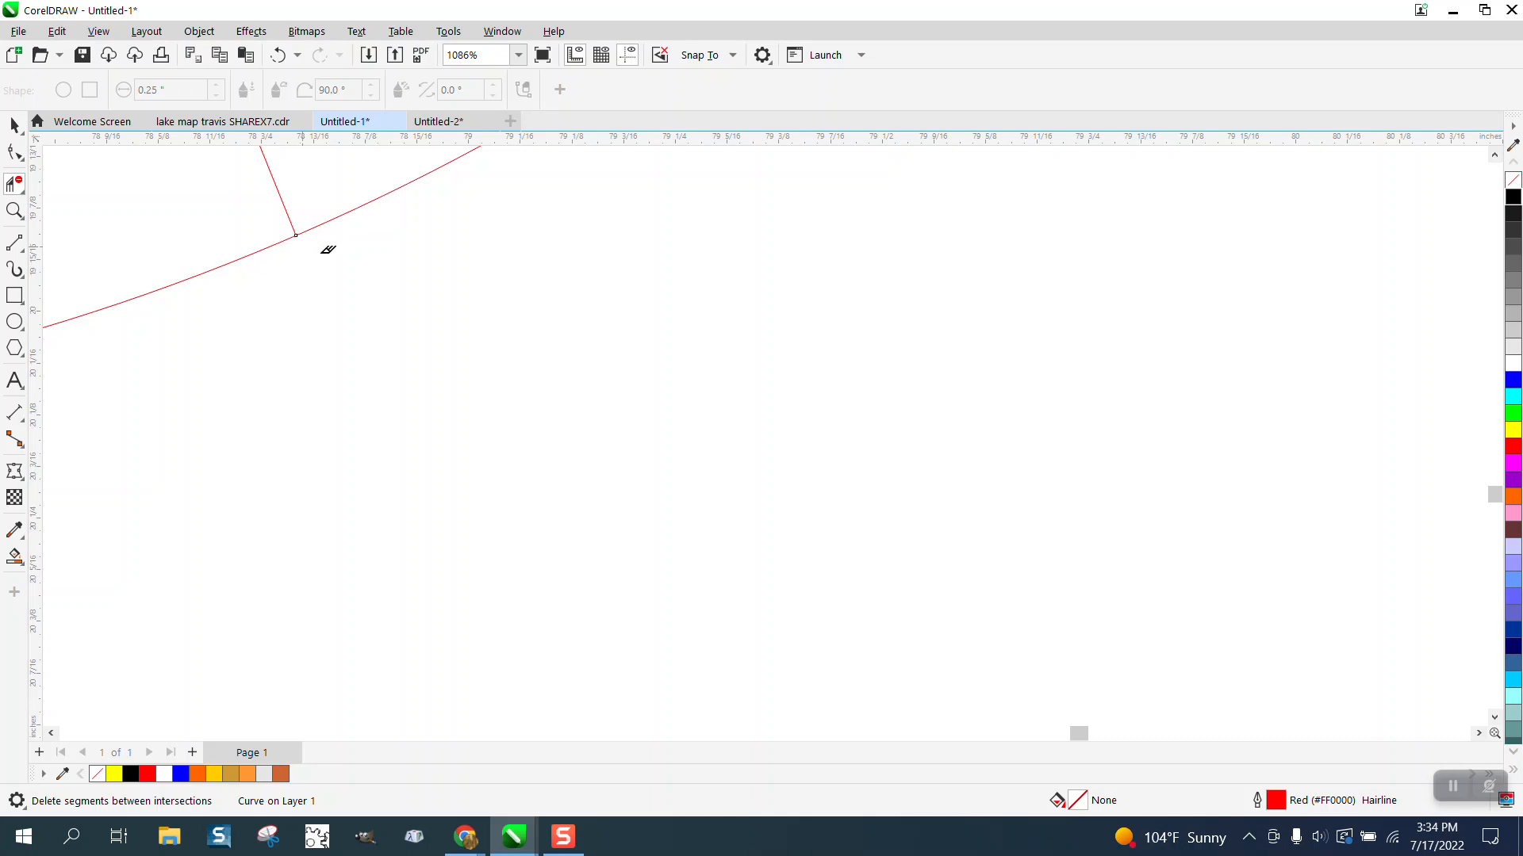
scroll(432, 397, down, 12)
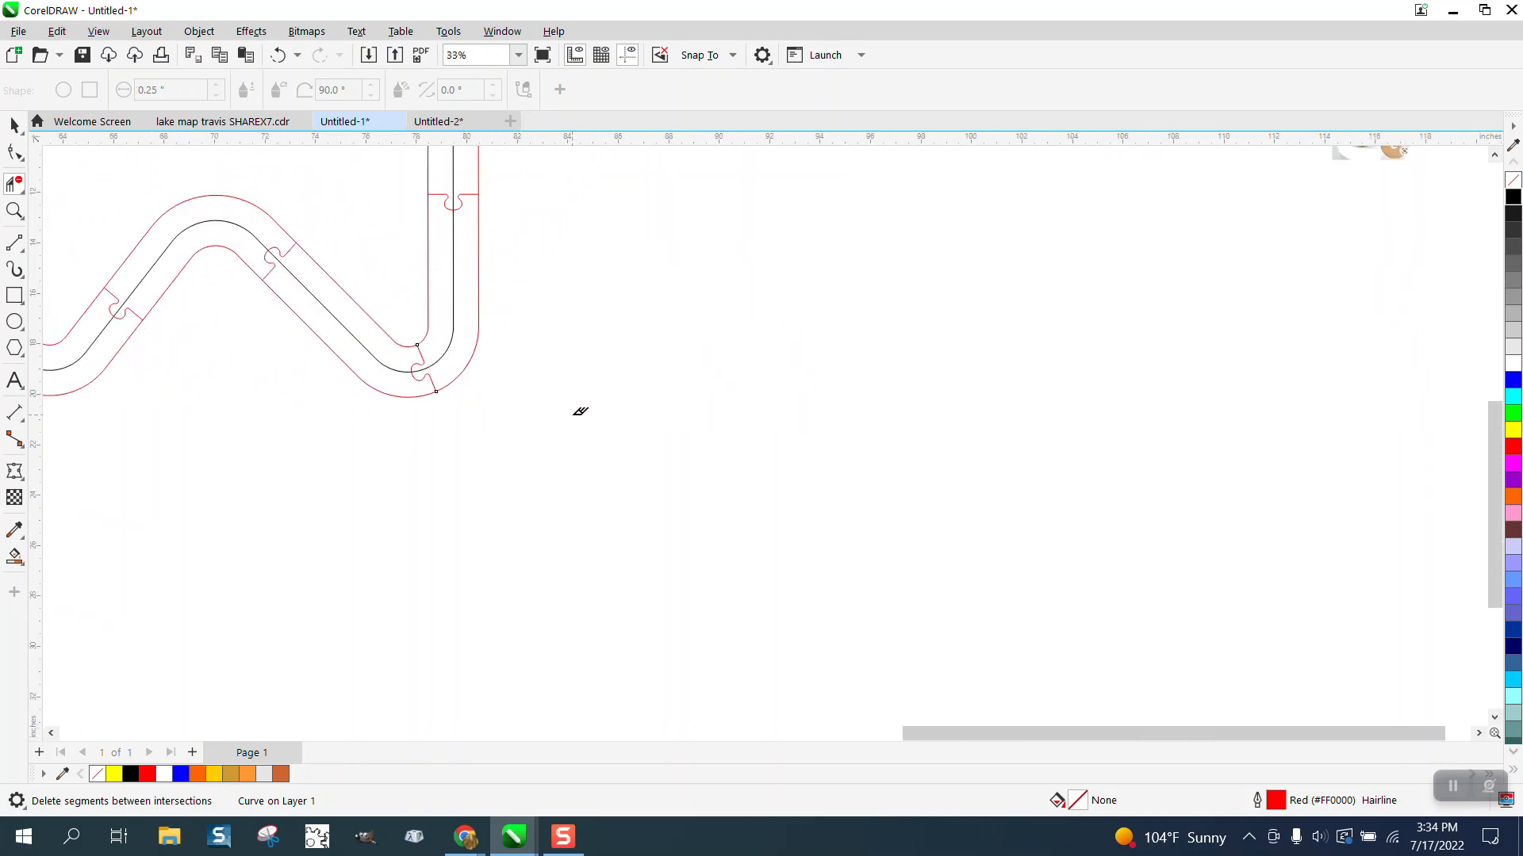